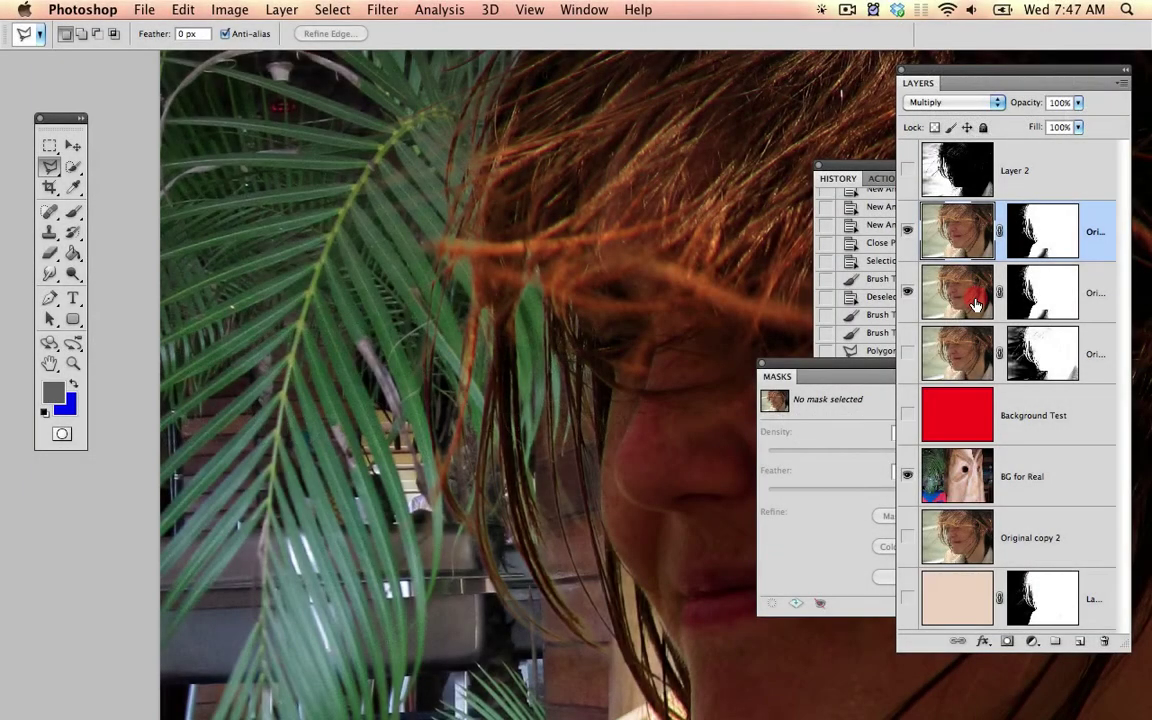
Step: Toggle the top and Multiply hair copies on and off to compare their effect
left_click(1098, 291)
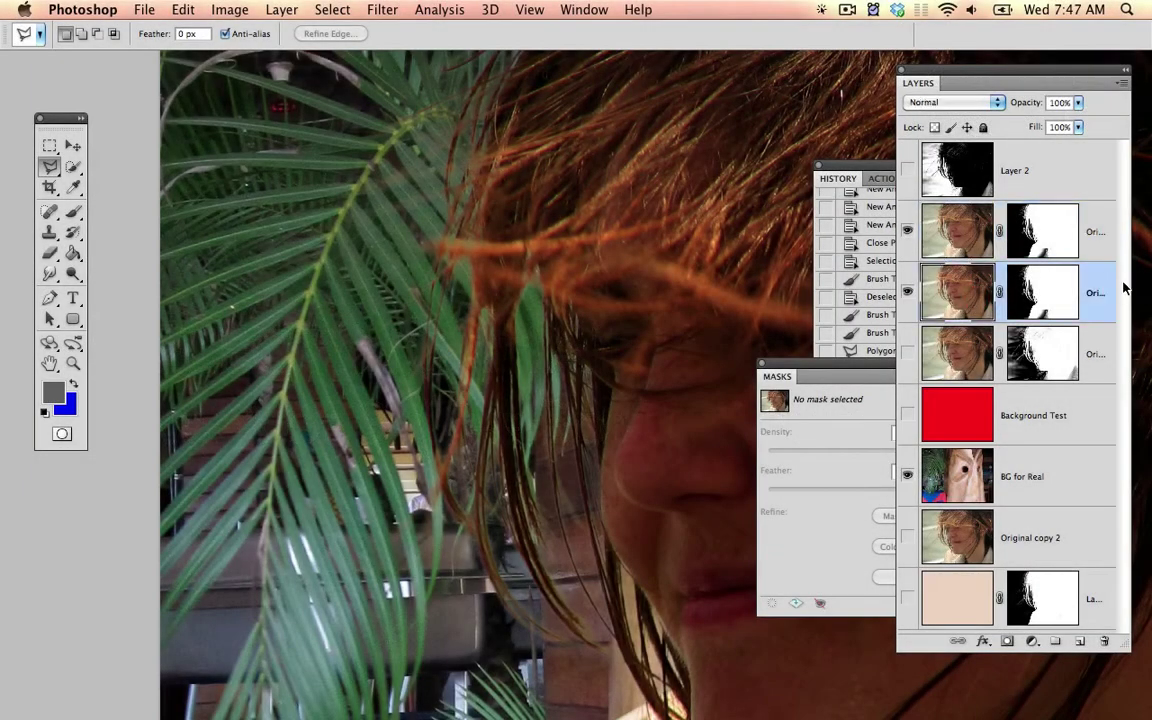
left_click(1098, 215)
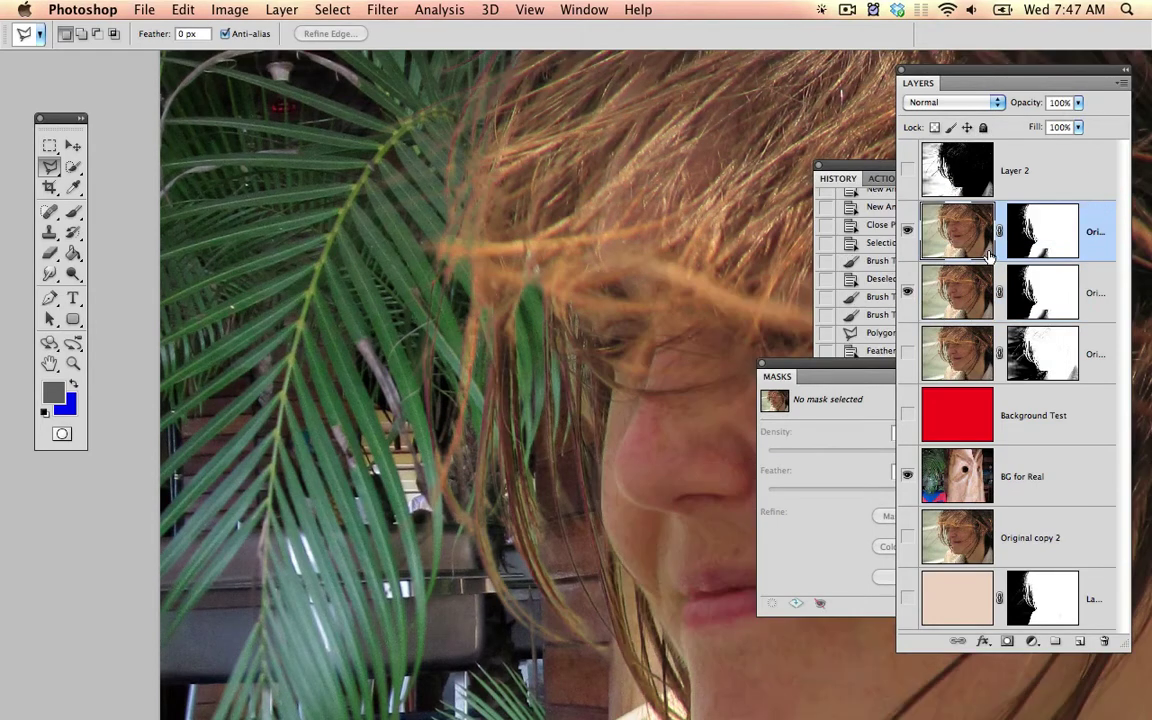
left_click(907, 293)
left_click(960, 292)
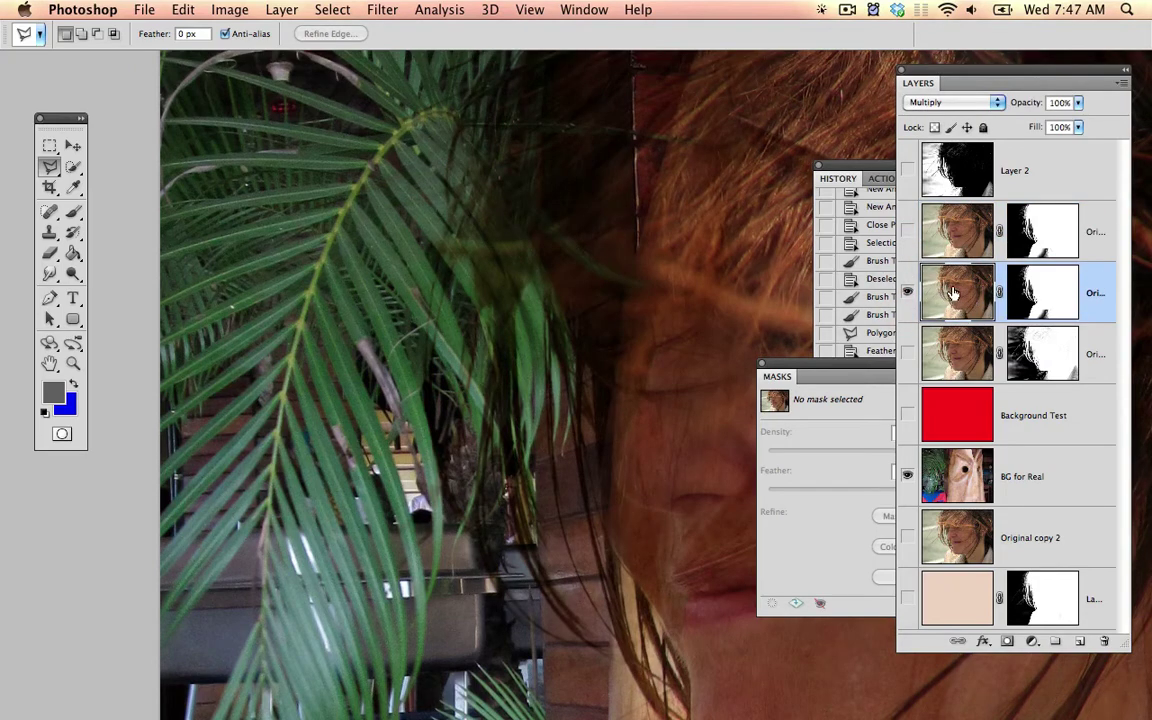
left_click(907, 231)
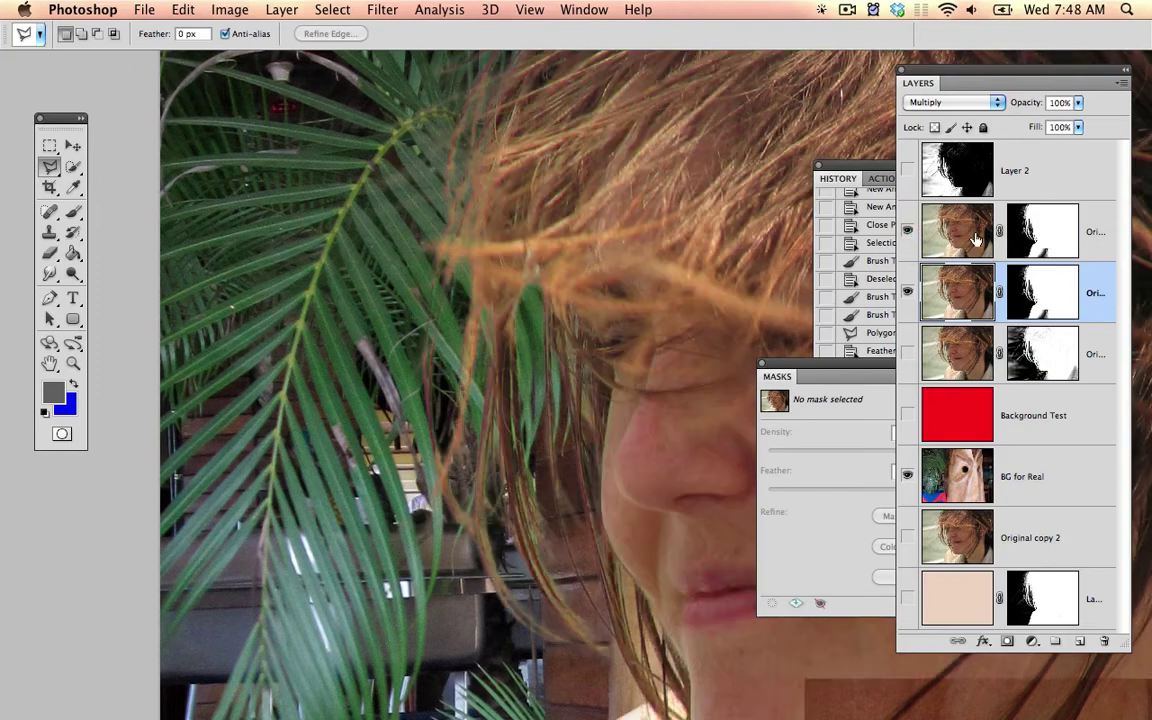
left_click(1096, 233)
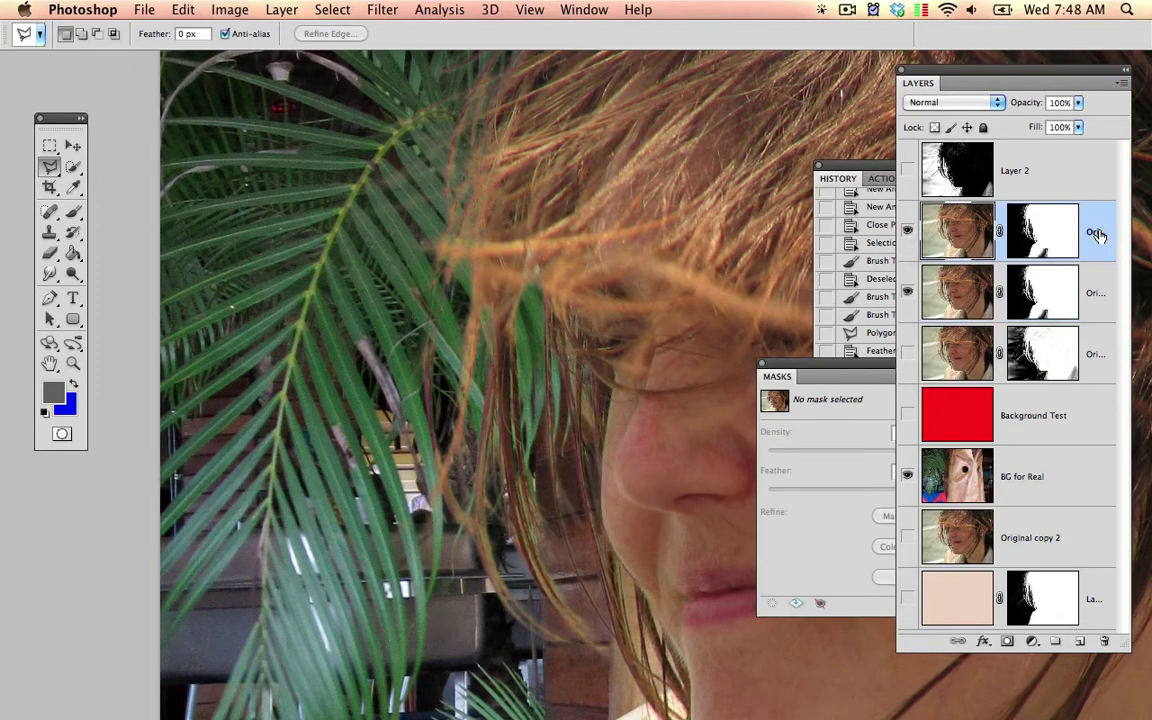
left_click(907, 231)
left_click(907, 231)
left_click(908, 294)
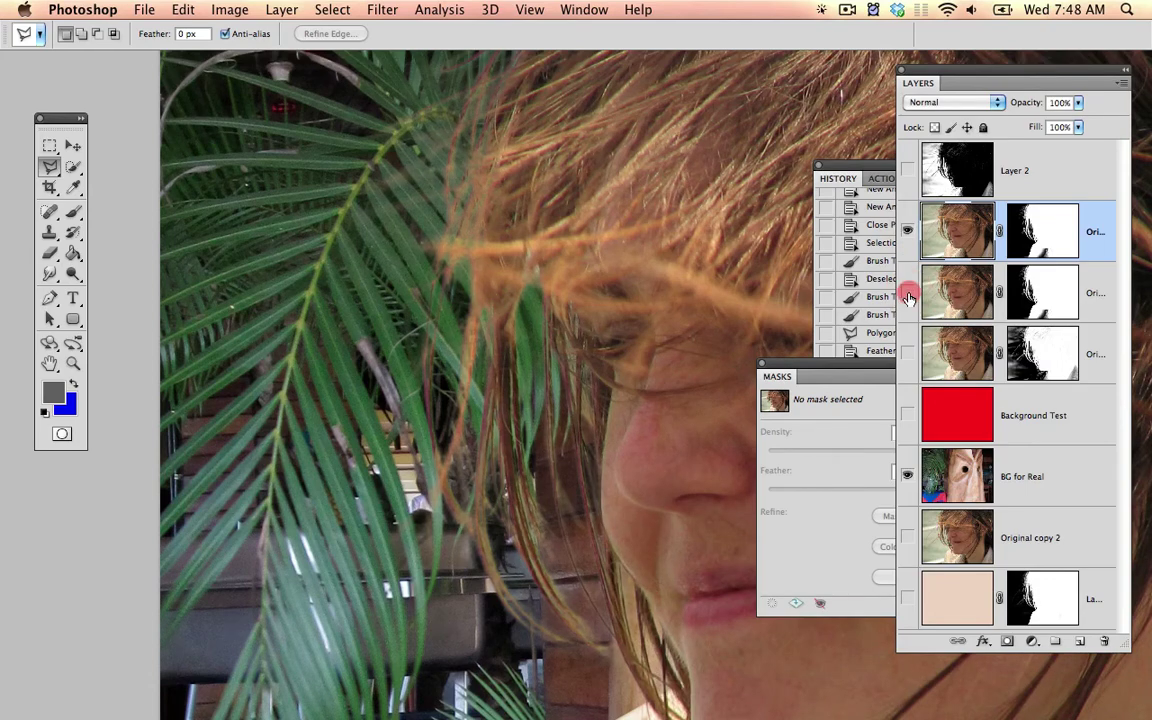
left_click(908, 294)
Step: Zoom into the strands, confirm the copy's Multiply blend mode, and hide the Multiply copy
key("super+equal")
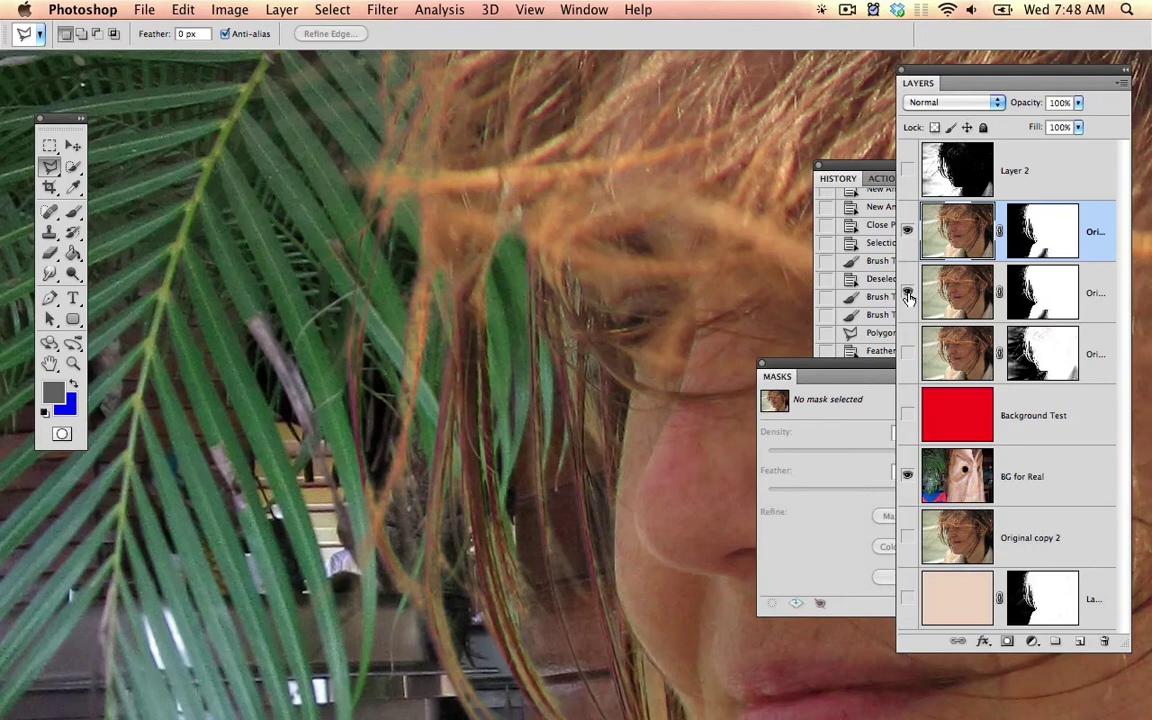
left_click(908, 296)
left_click(908, 296)
left_click(1092, 291)
left_click(985, 103)
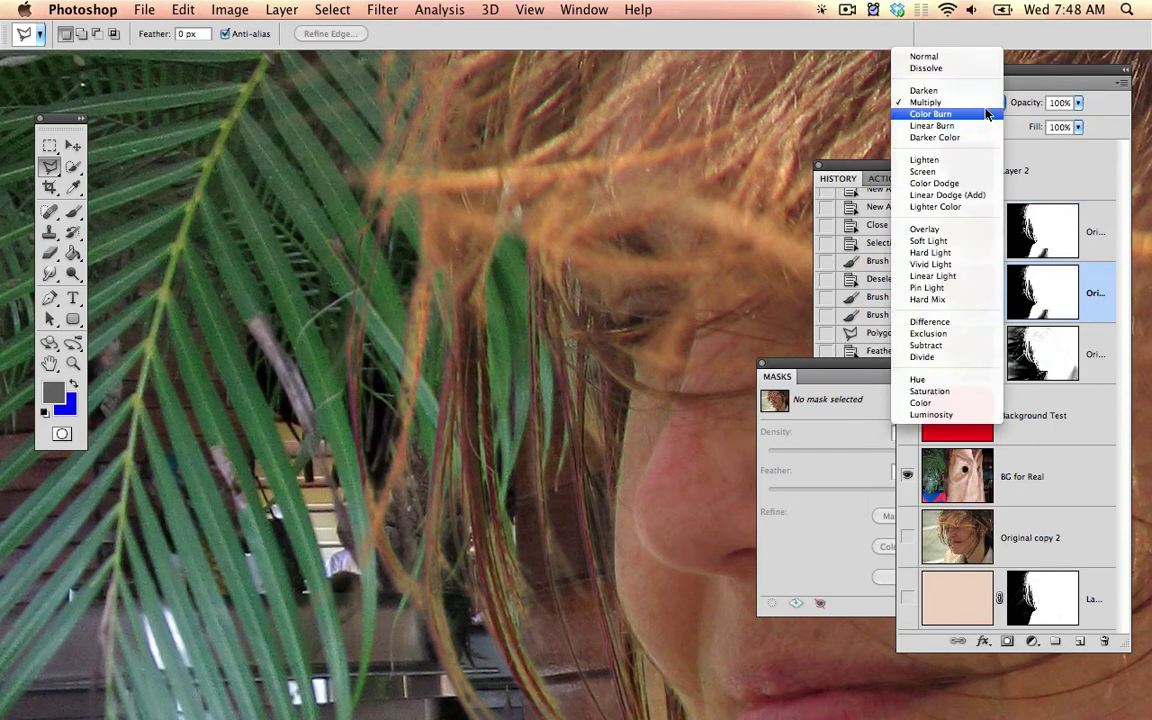
left_click(985, 100)
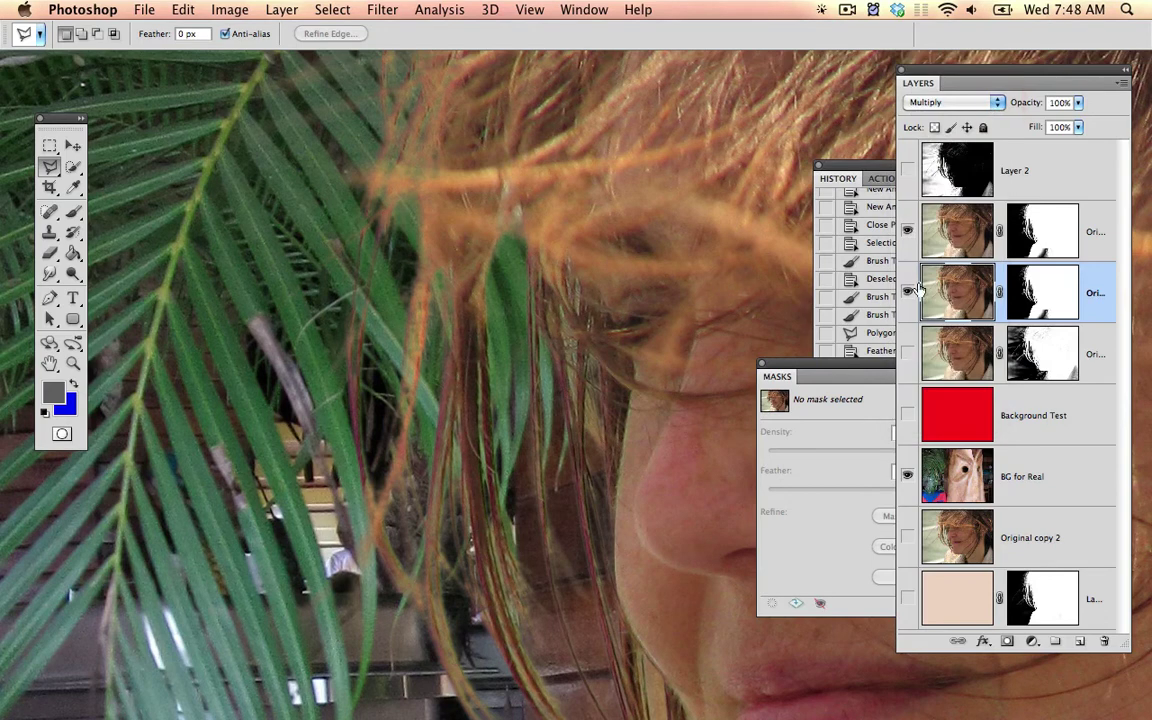
left_click(907, 290)
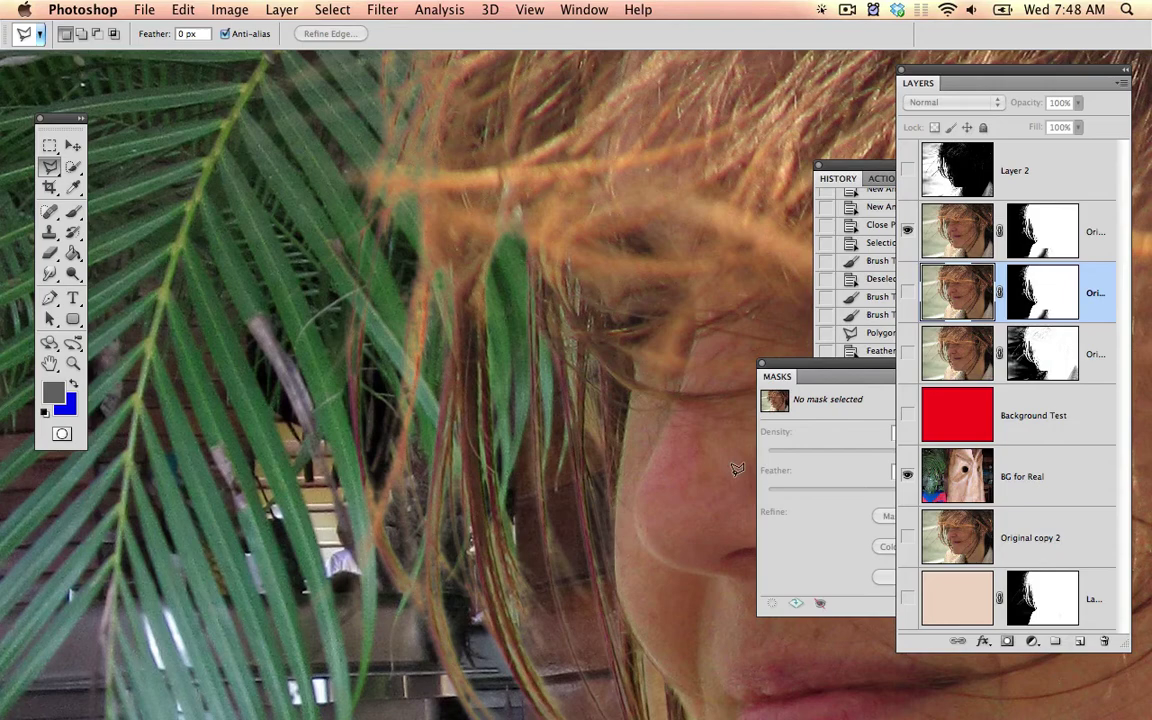
Step: Inspect the top hair copy's mask alone, then turn the Multiply hair copy back on
left_click(1043, 231, "alt")
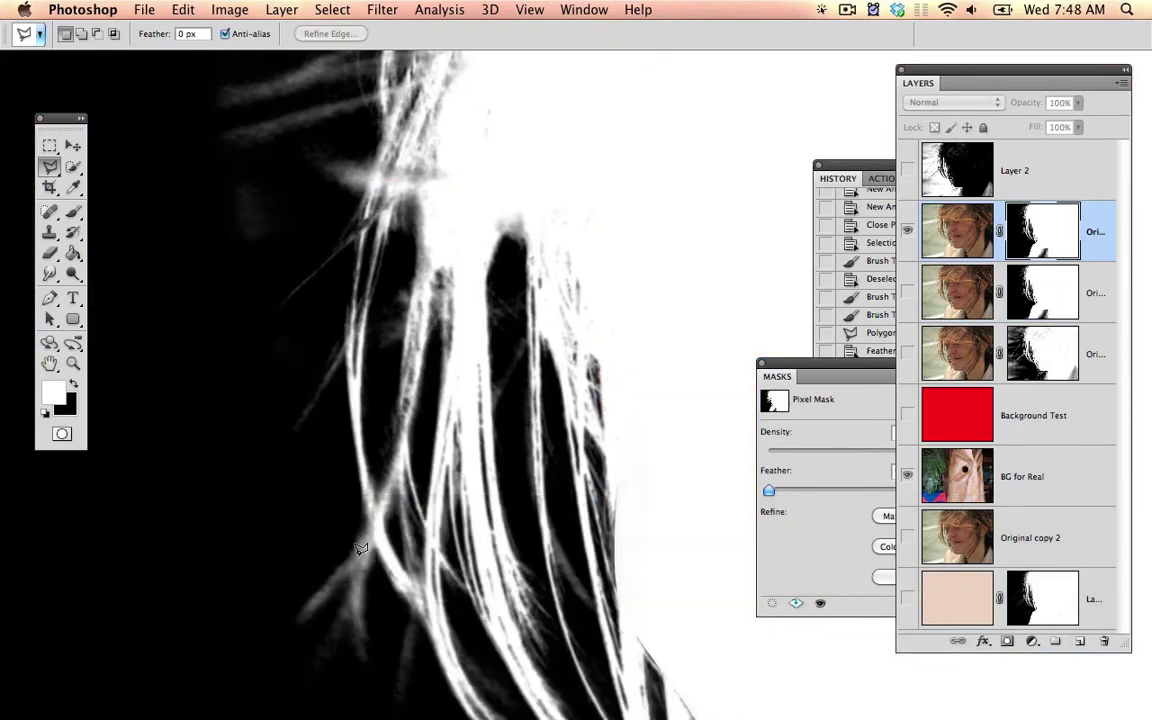
left_click(947, 250)
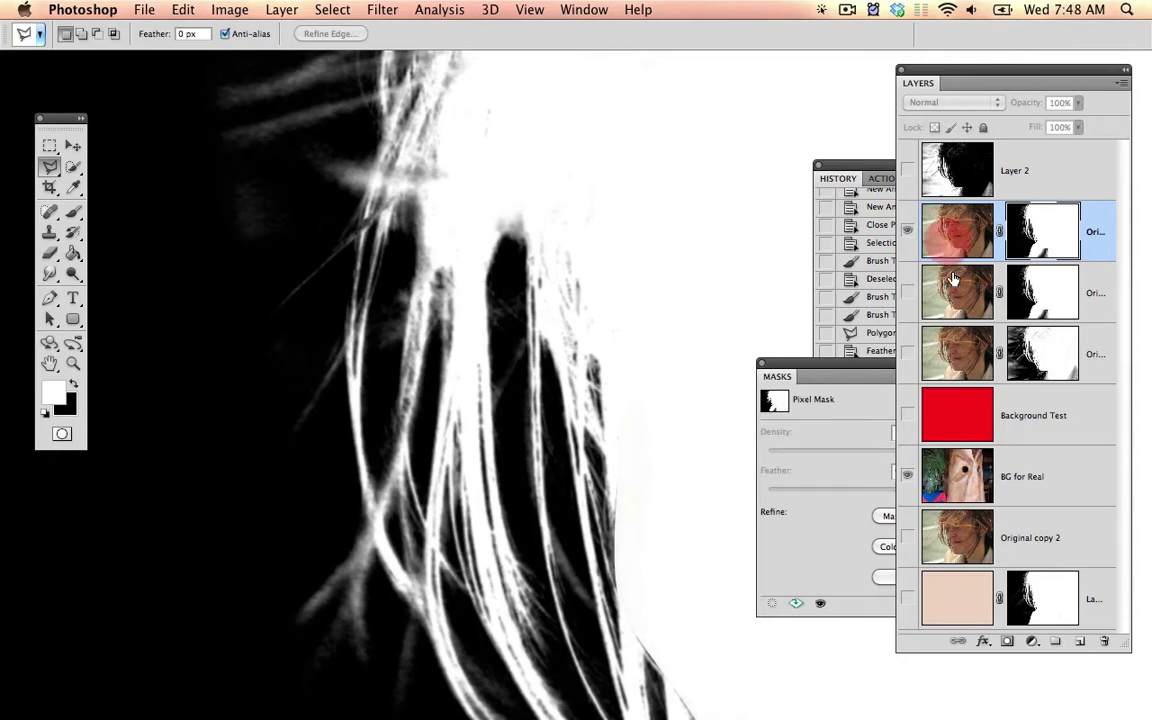
left_click(963, 305)
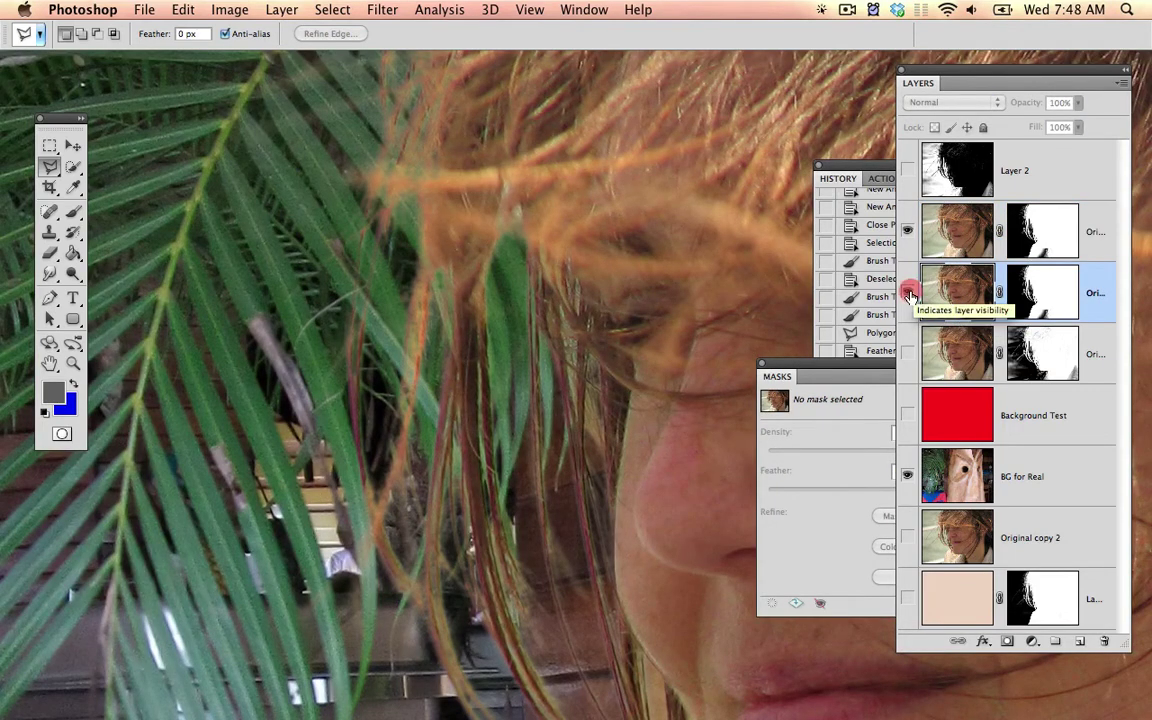
left_click(908, 292)
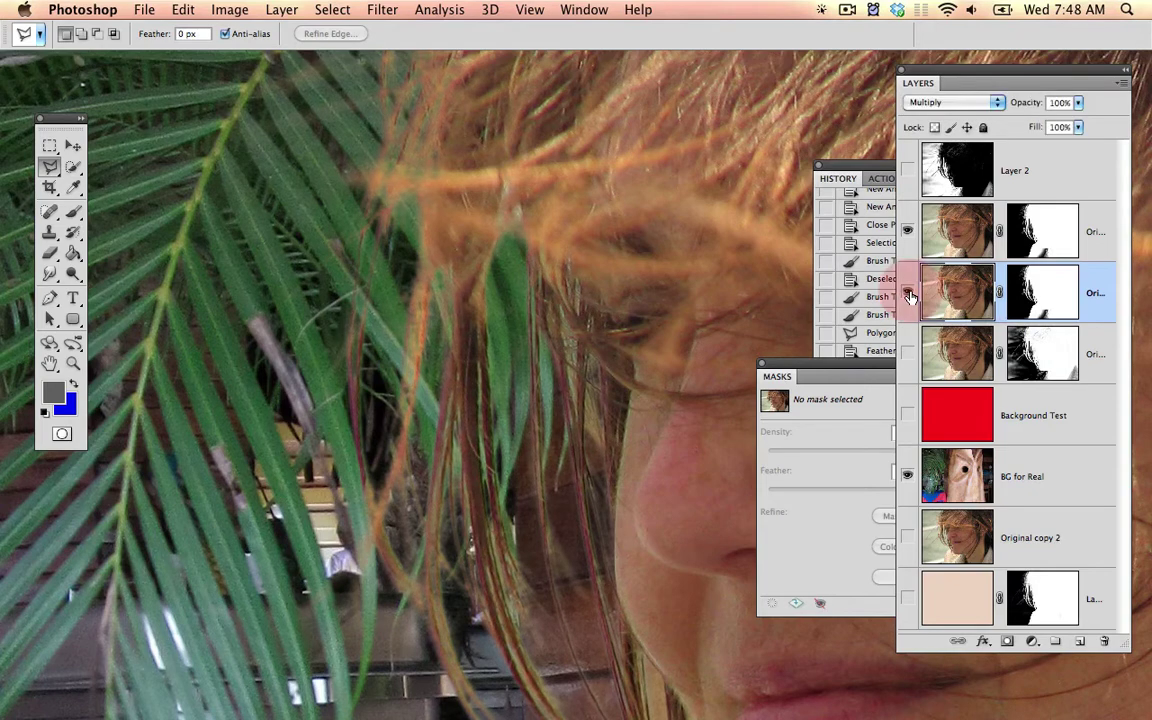
key("space")
left_click_drag(675, 402, 689, 231)
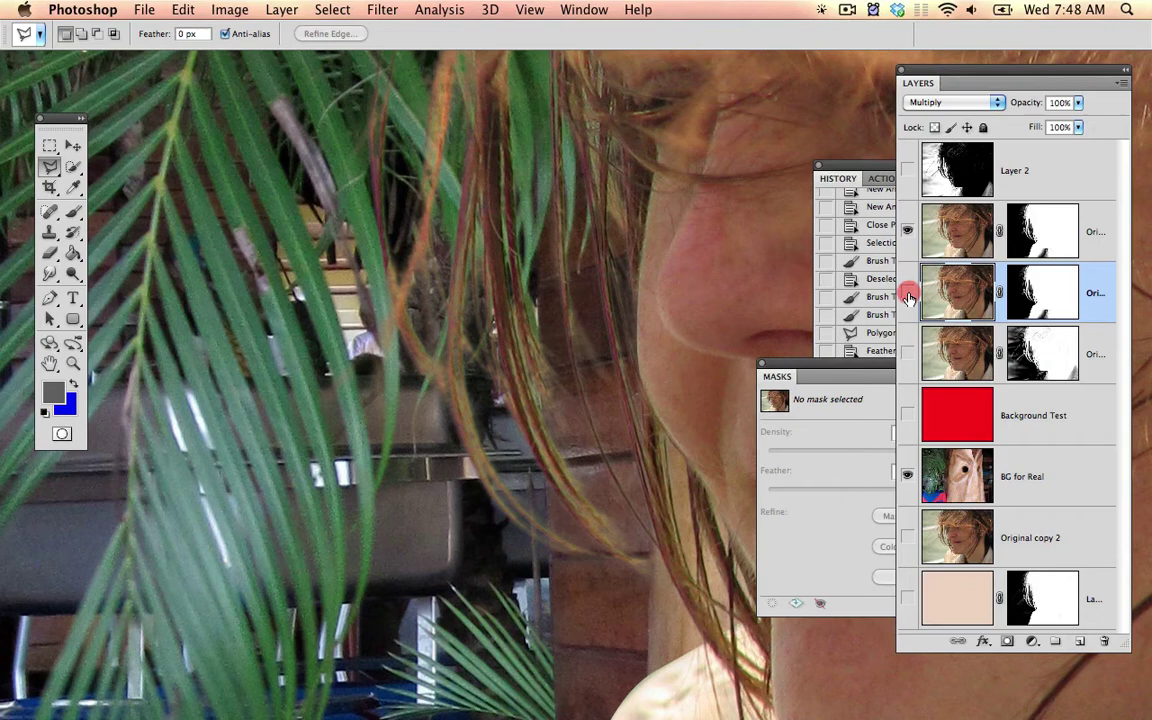
Step: Duplicate the Multiply hair copy with Cmd+J, compare the copies' visibility, and fit the photo
left_click(1086, 300)
key("super+j")
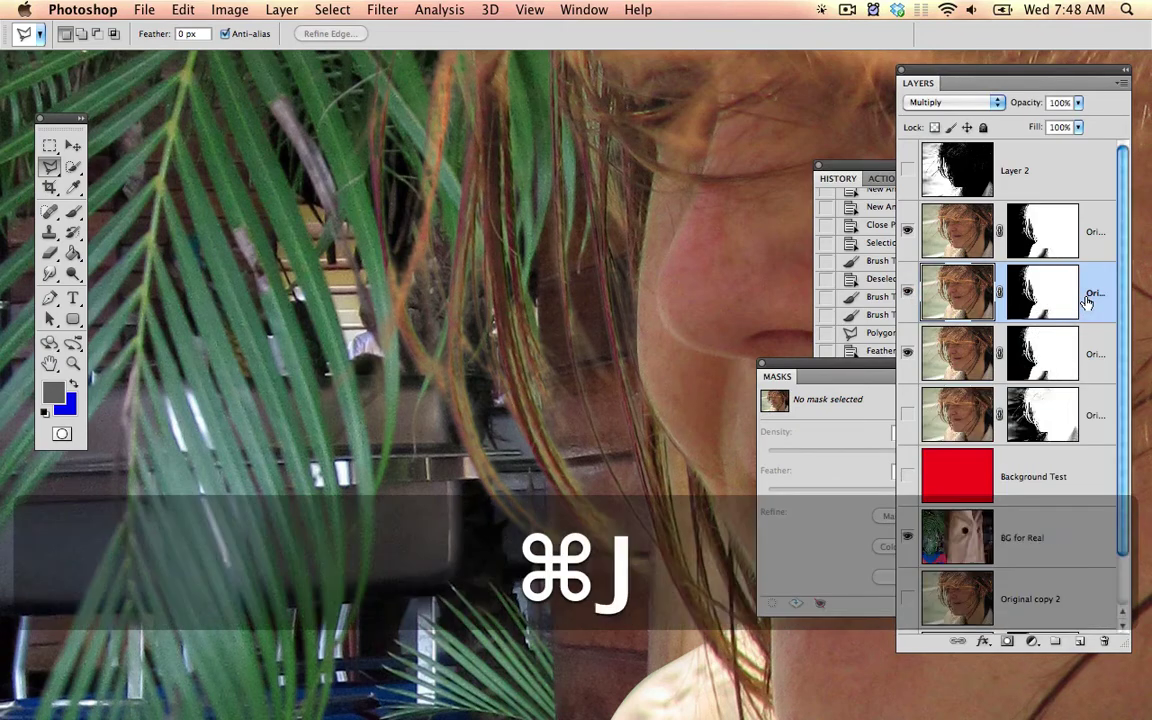
key("super+j")
key("super+j")
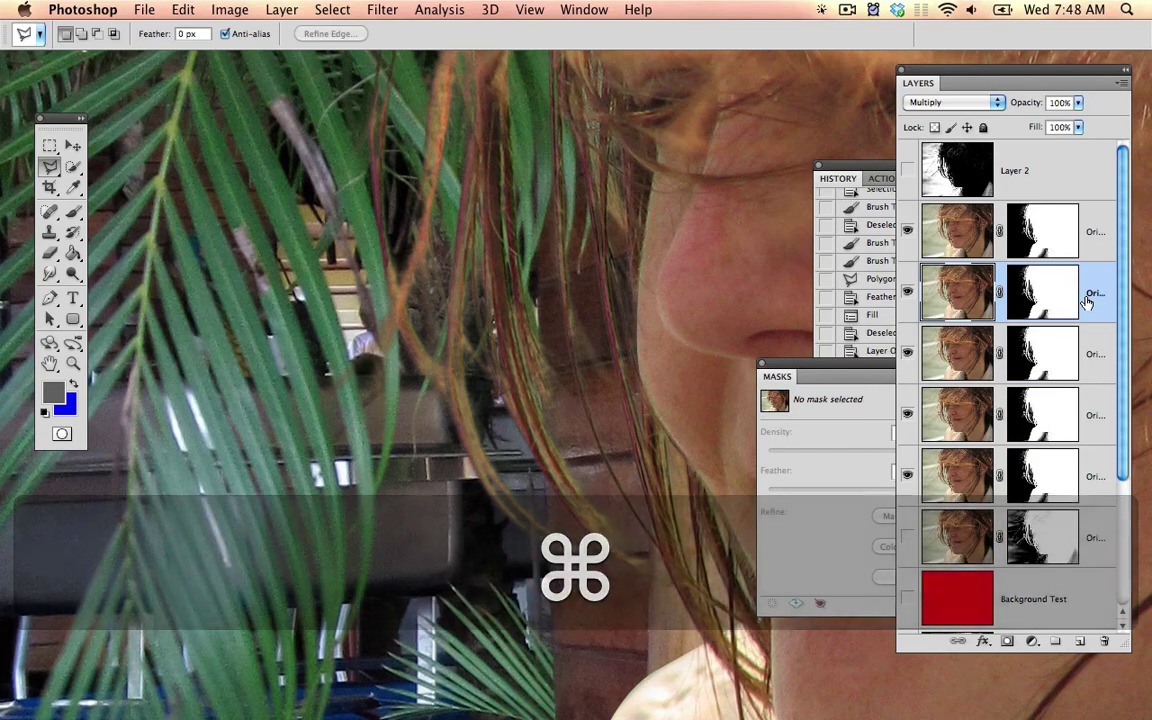
left_click_drag(903, 293, 909, 355)
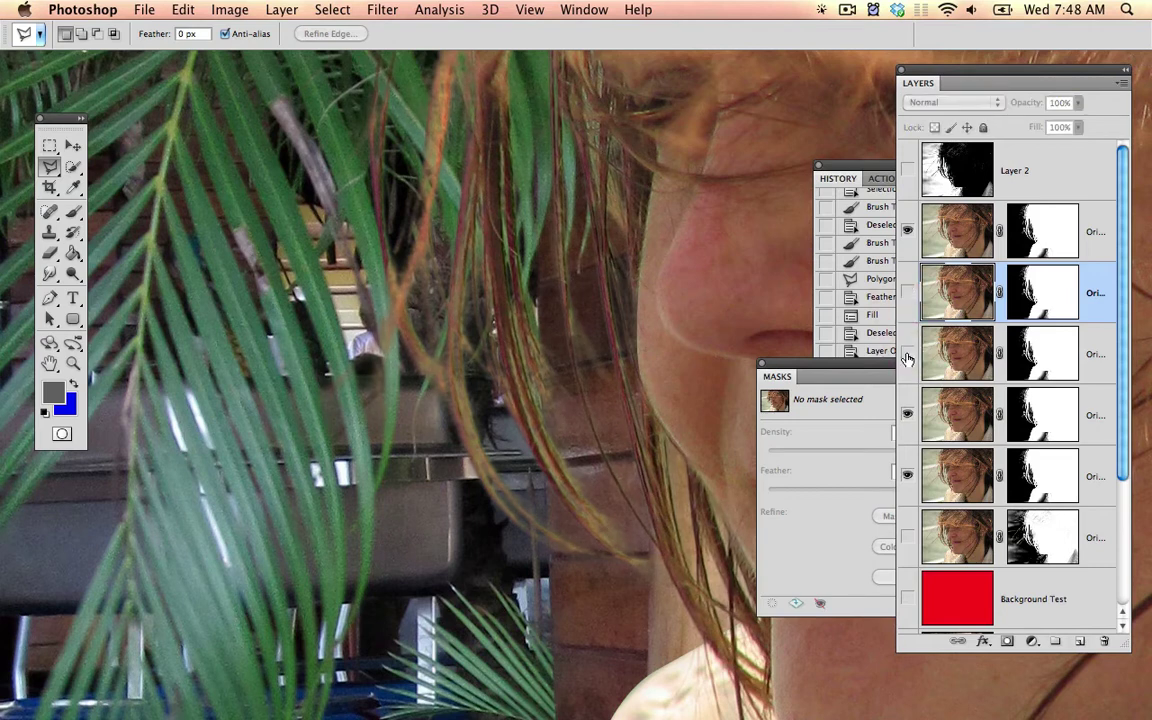
left_click(907, 293)
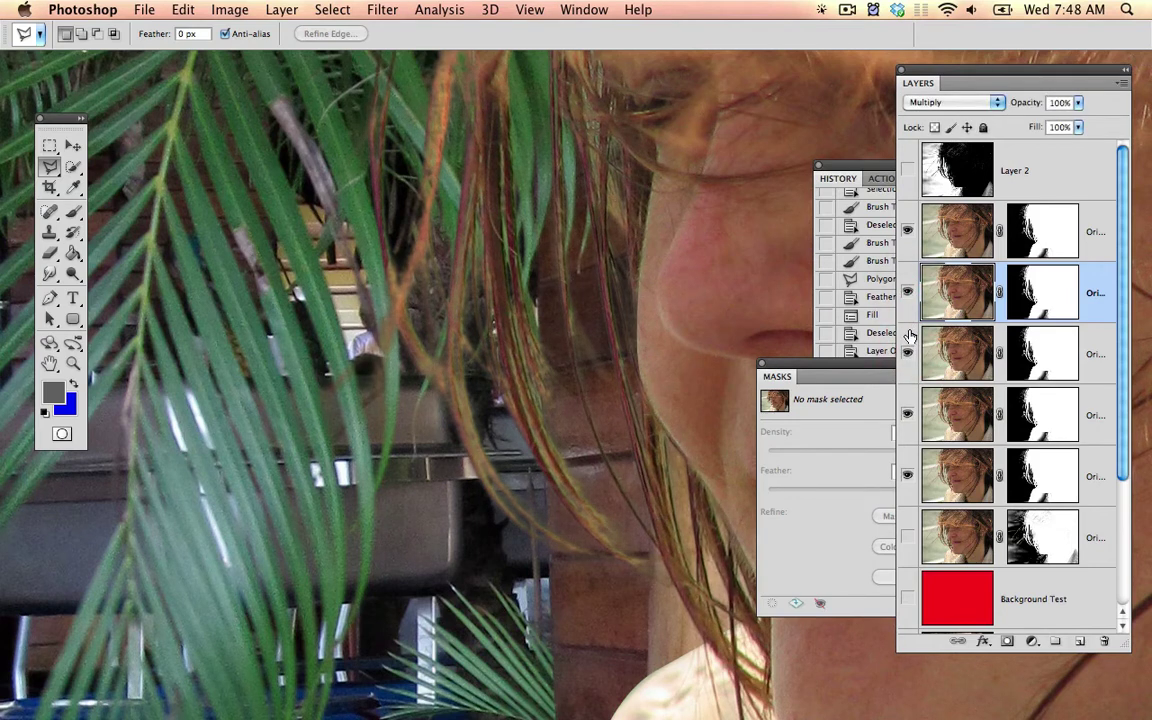
left_click(907, 353)
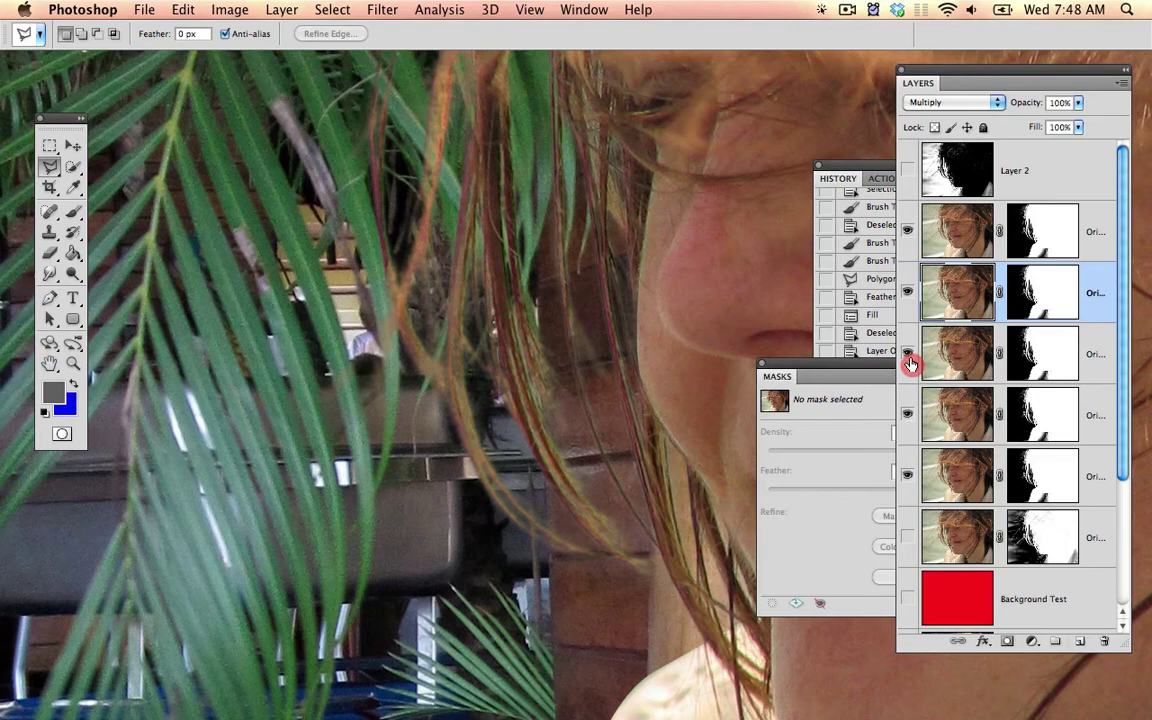
left_click(907, 352)
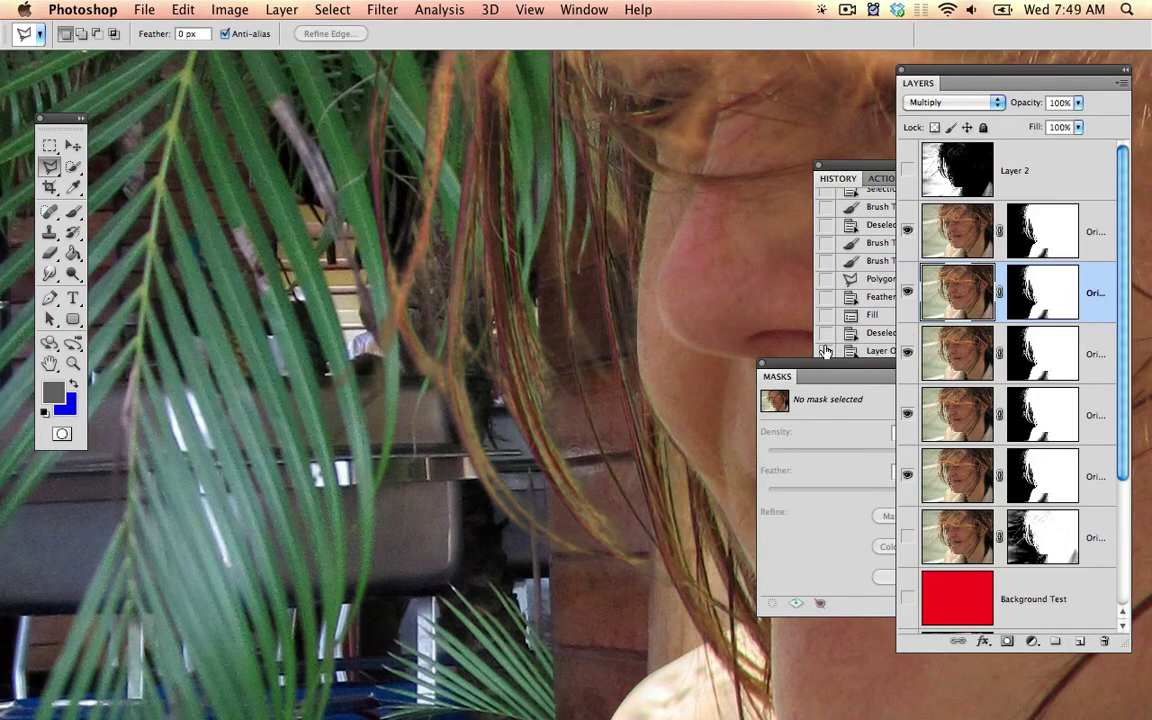
key("super+0")
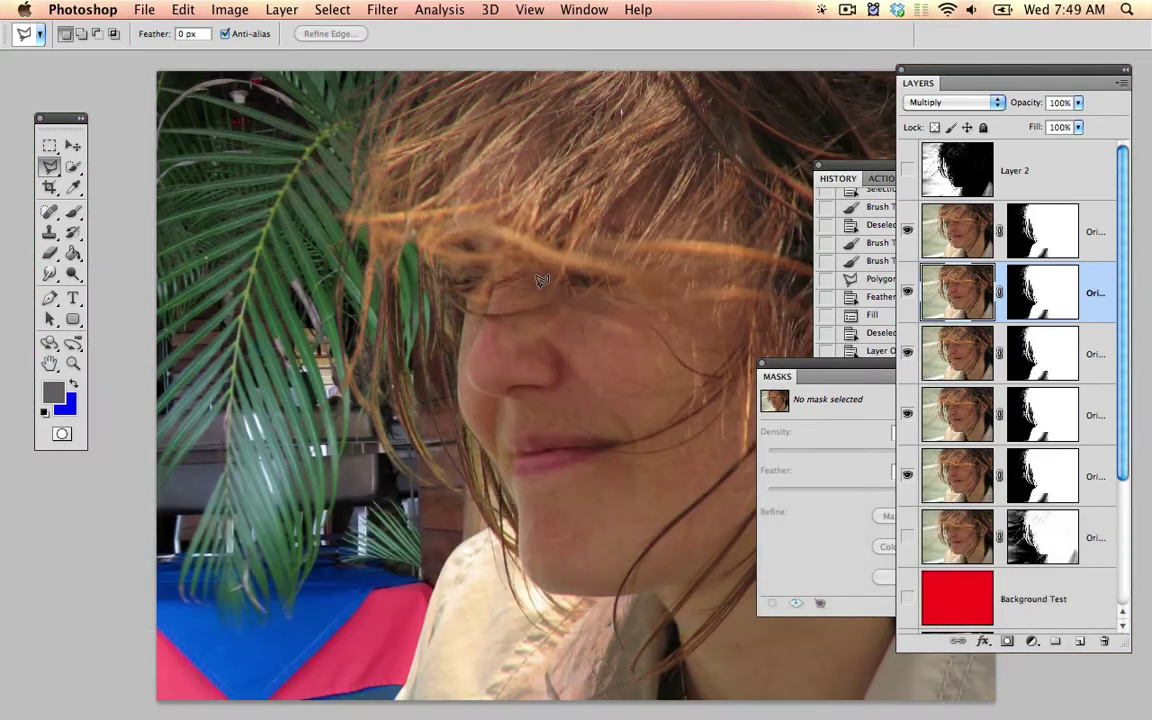
Step: Delete two of the duplicate hair copies
key("space")
left_click_drag(489, 288, 506, 290)
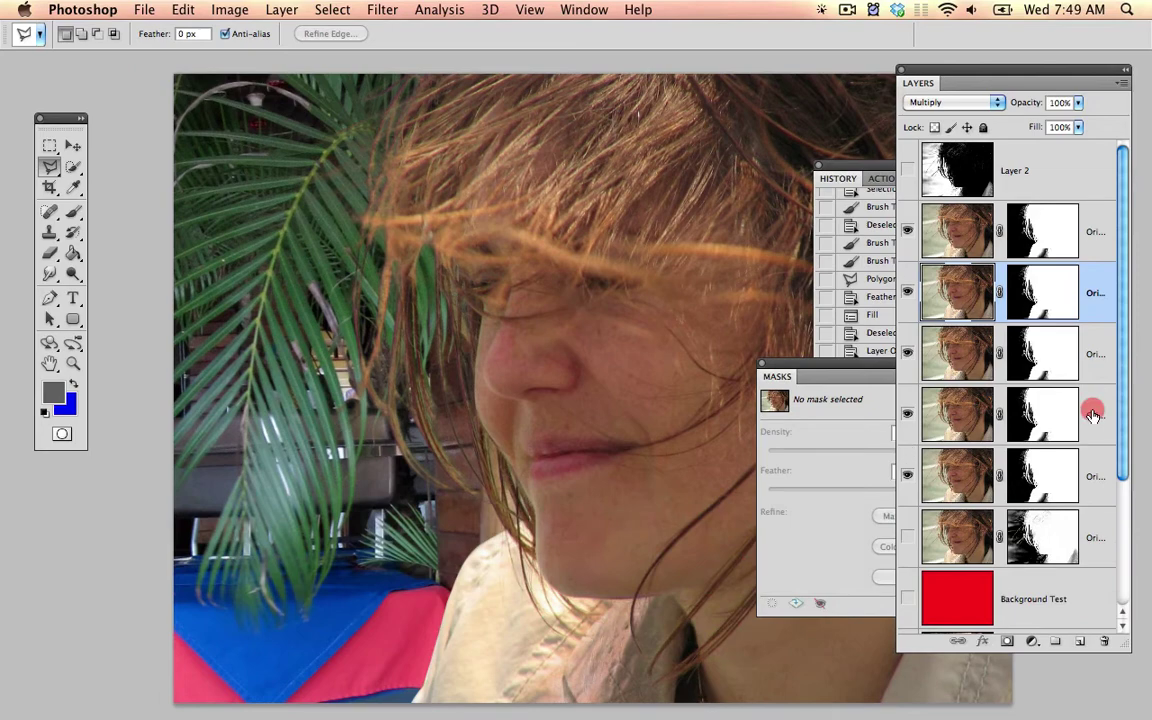
left_click(1093, 408)
left_click(1093, 476, "shift")
key("v")
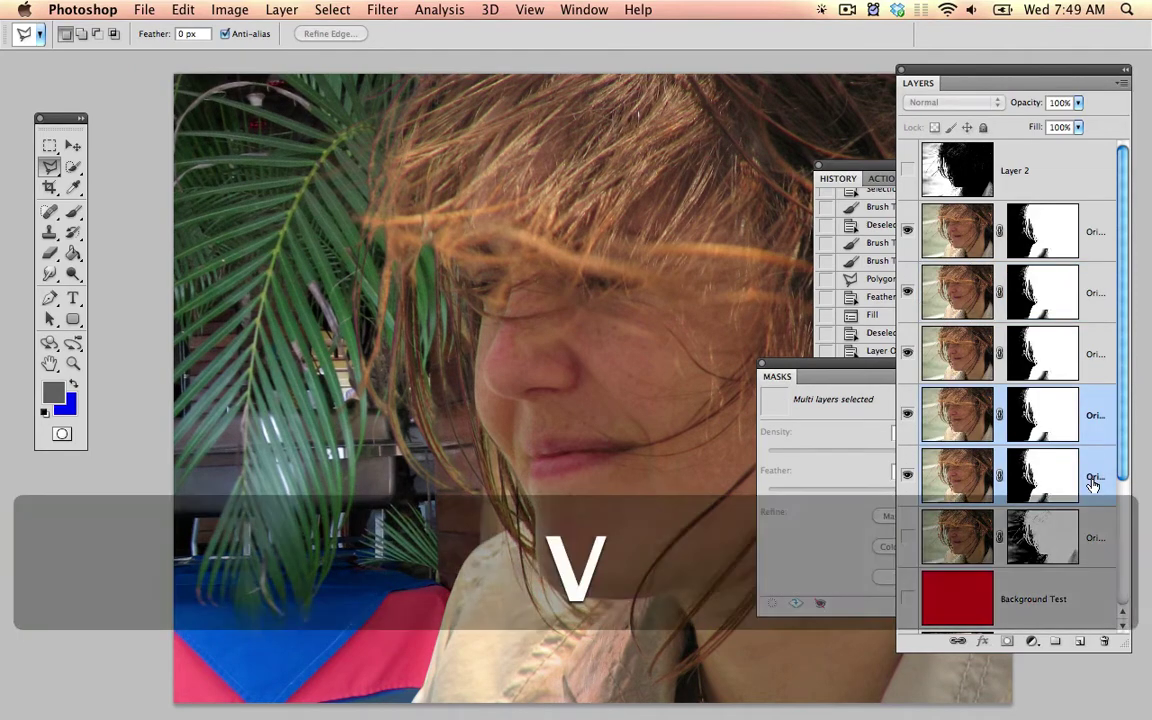
key("BackSpace")
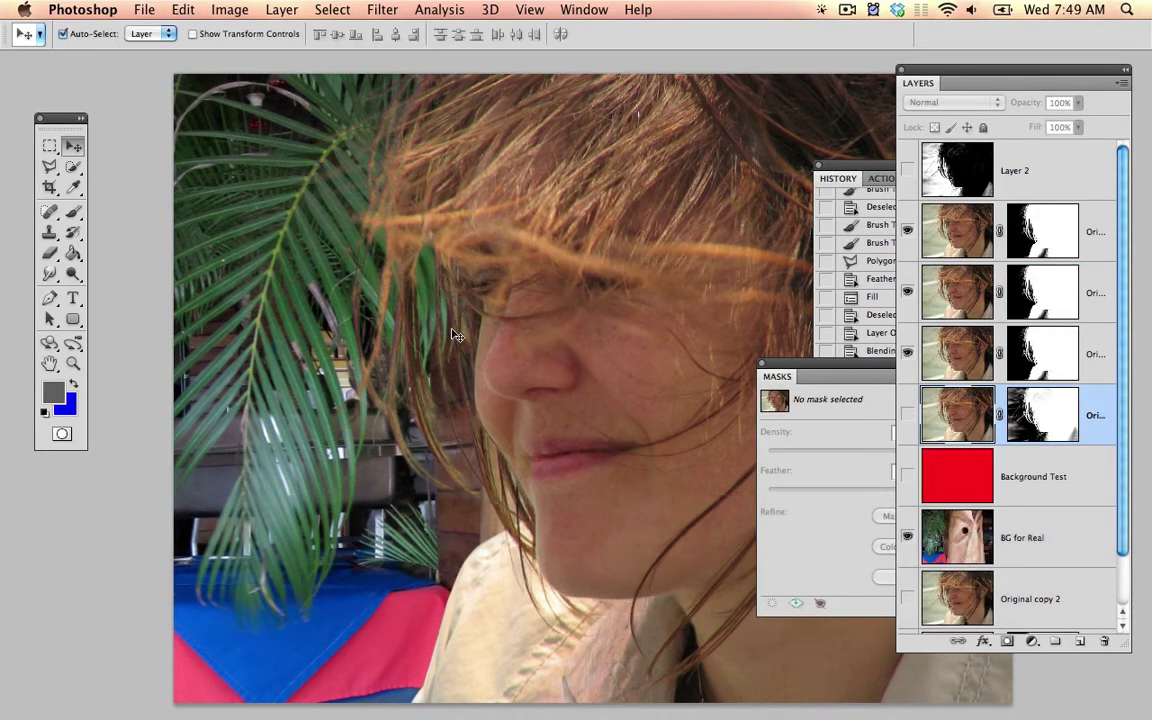
Step: Merge the four selected hair layers, then undo that merge
key("space")
left_click_drag(411, 303, 415, 317)
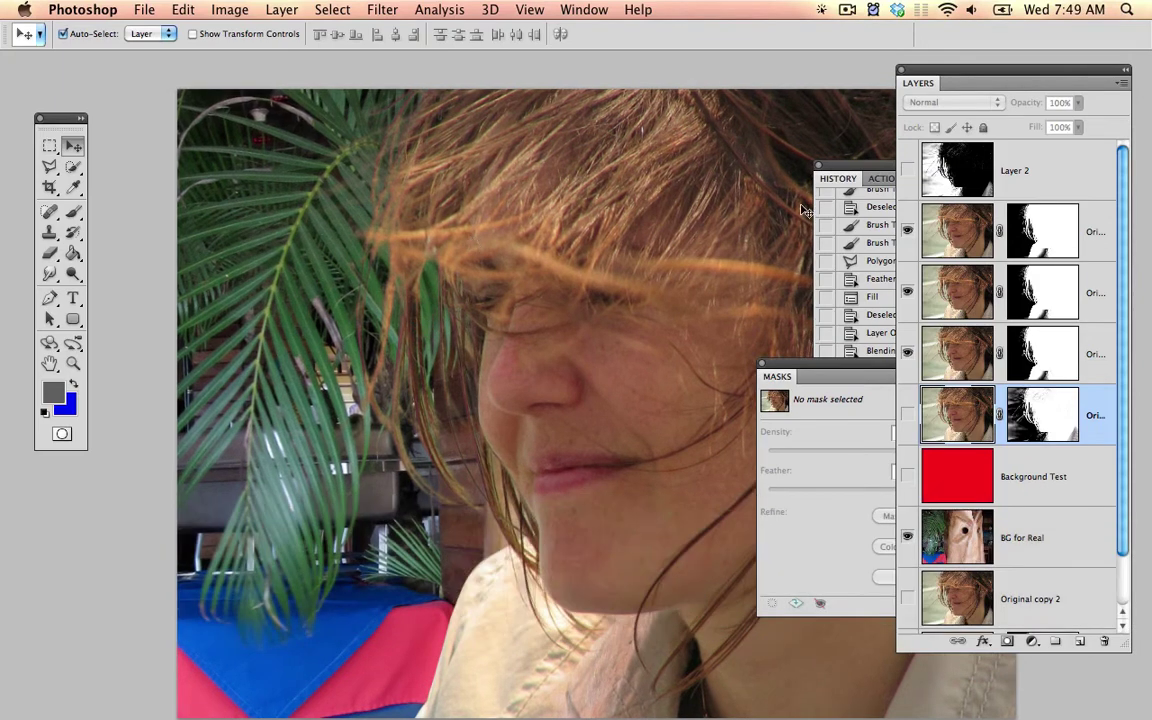
left_click(1105, 232, "shift")
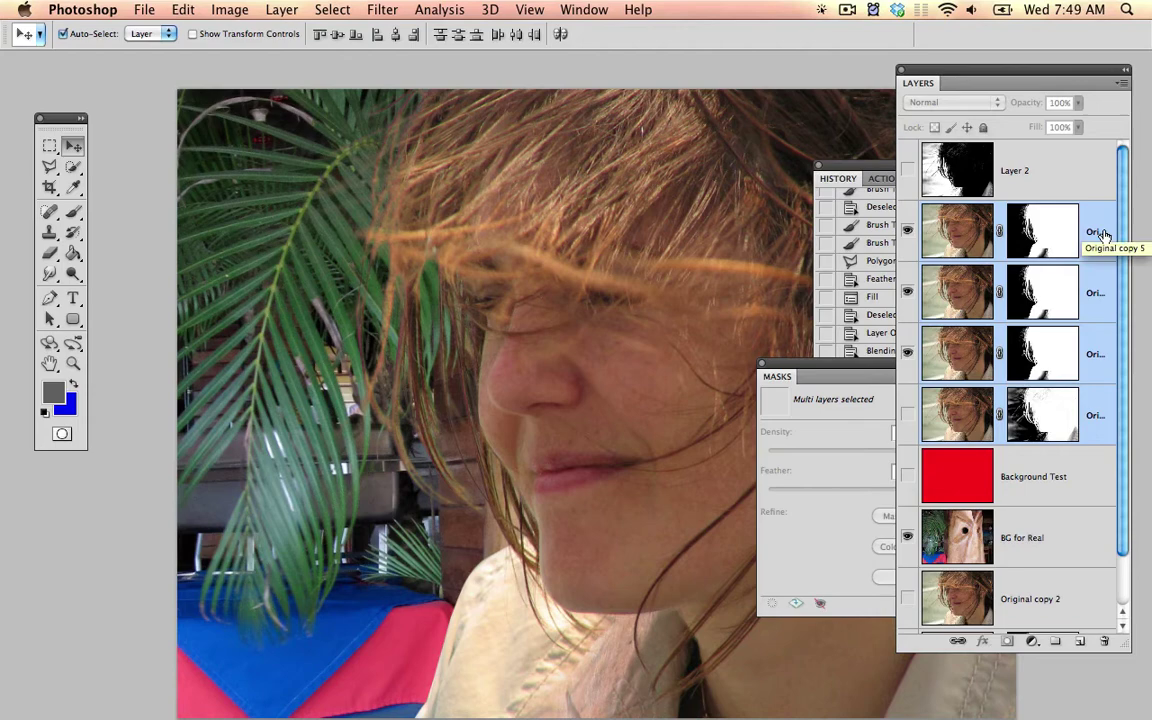
key("super+e")
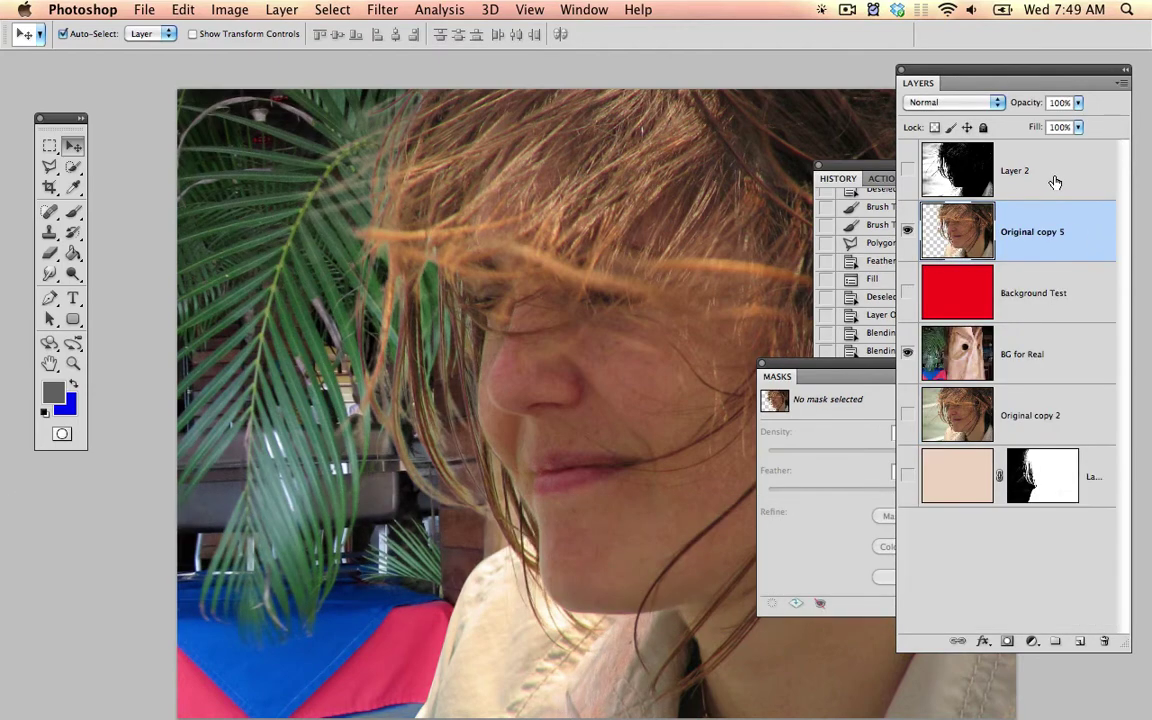
key("super+z")
Step: Merge three masked hair layers into Original copy 10 and set it to Multiply
left_click(1078, 160)
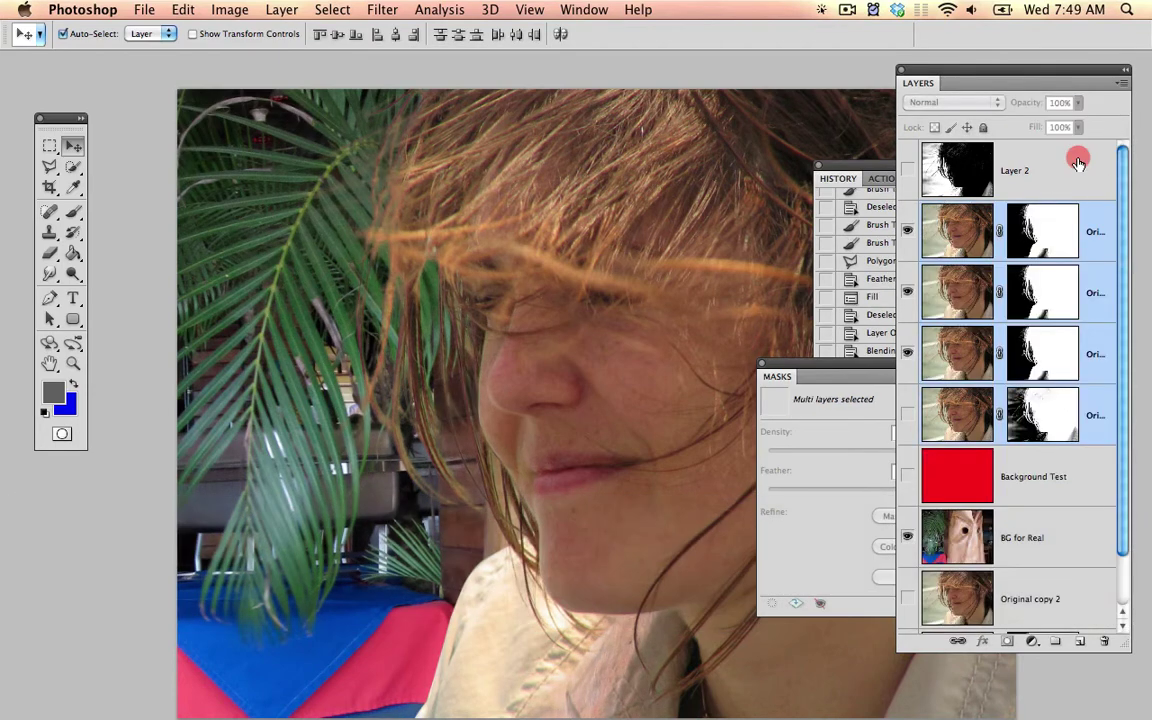
left_click(1098, 290)
left_click(1100, 408, "shift")
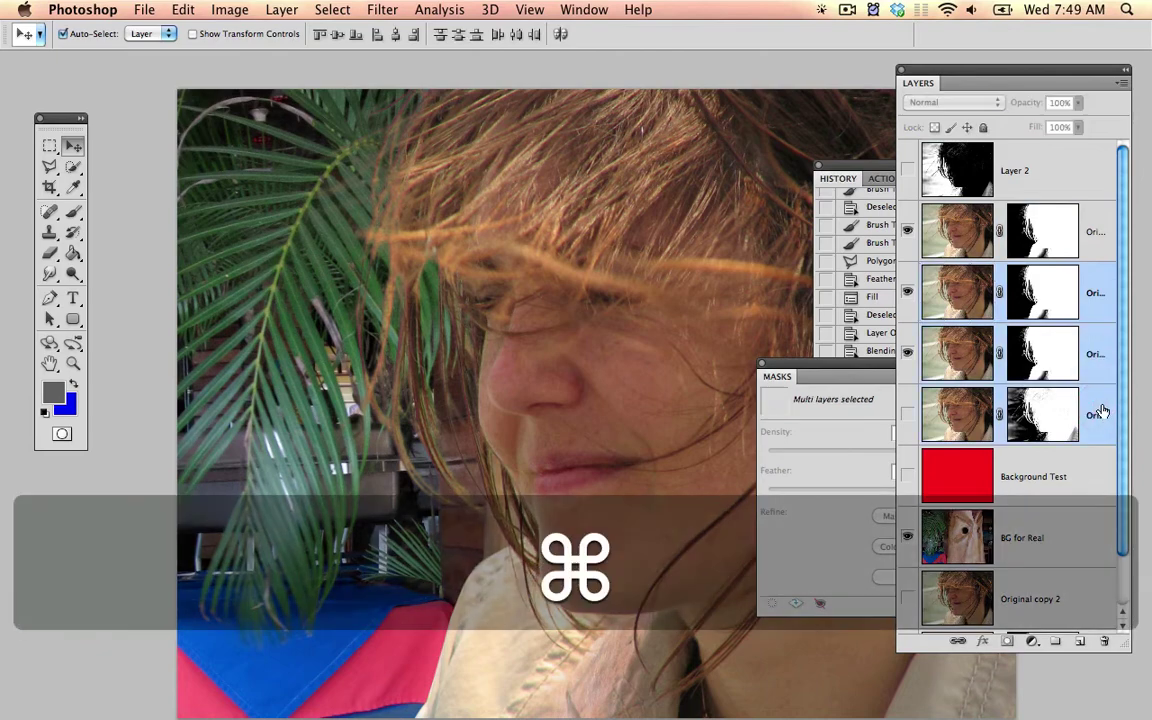
key("super+e")
left_click(962, 103)
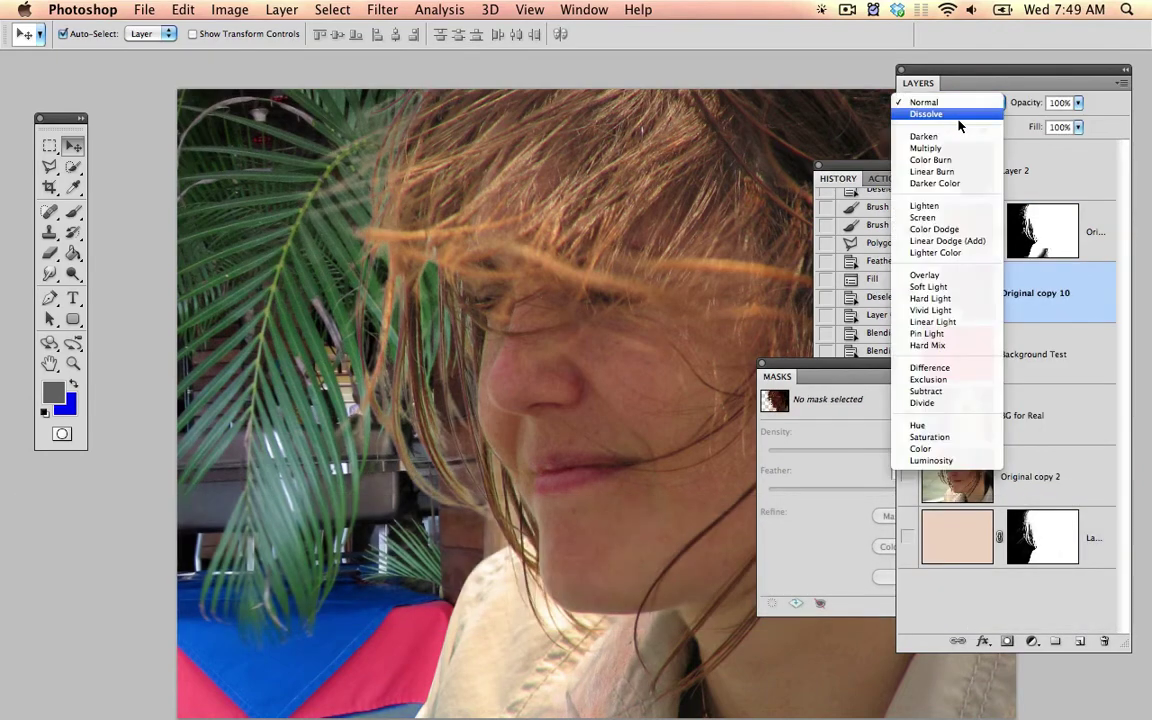
left_click(959, 149)
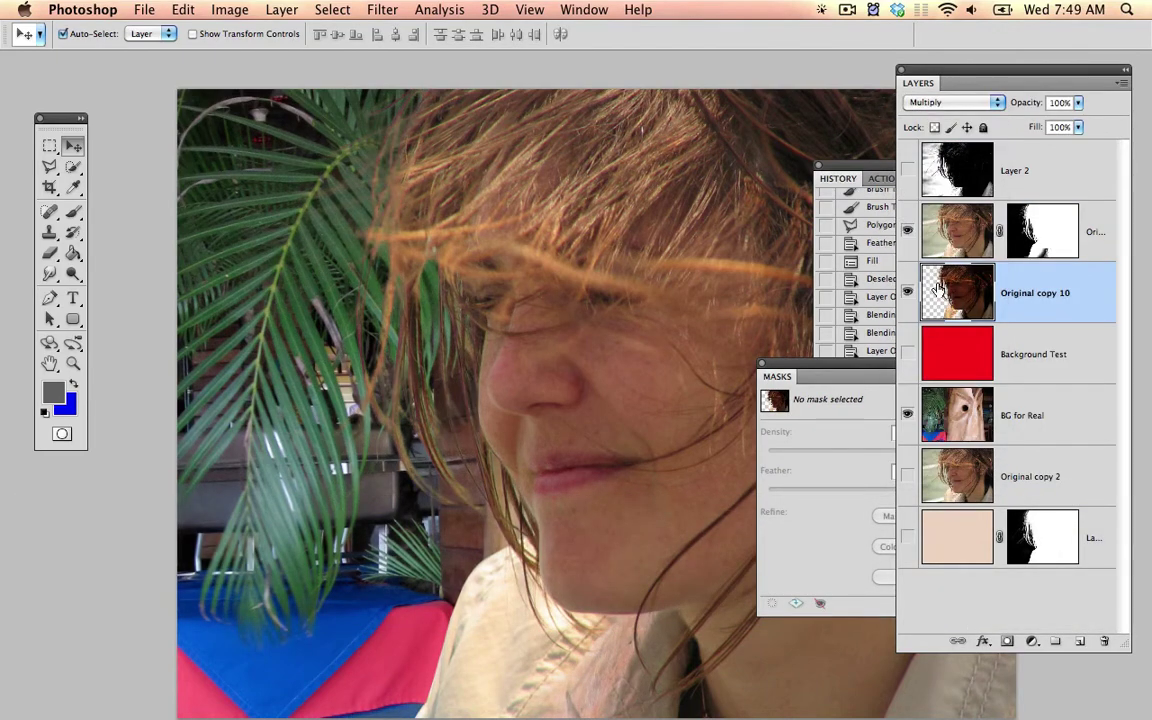
left_click(910, 290)
left_click(910, 290)
left_click(910, 290)
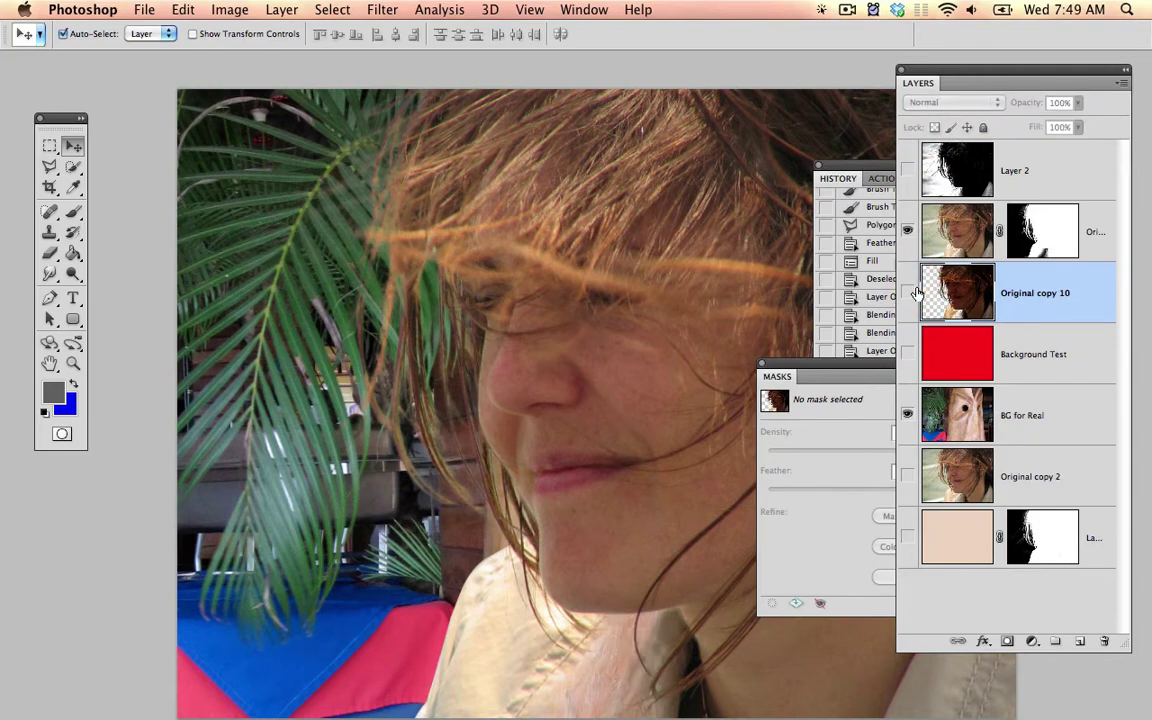
Step: Paint white over the dark neck patch in the upper hair layer's mask with a 175 brush
left_click(910, 290)
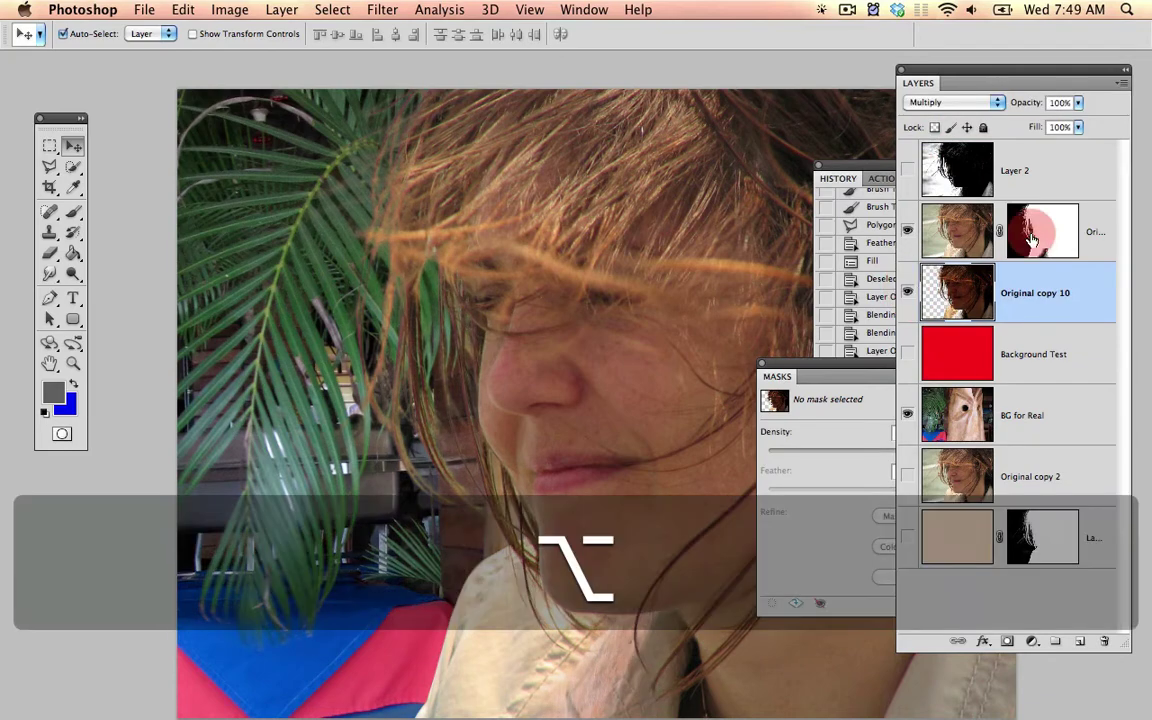
left_click(1022, 235, "alt")
key("space")
left_click_drag(629, 472, 571, 273)
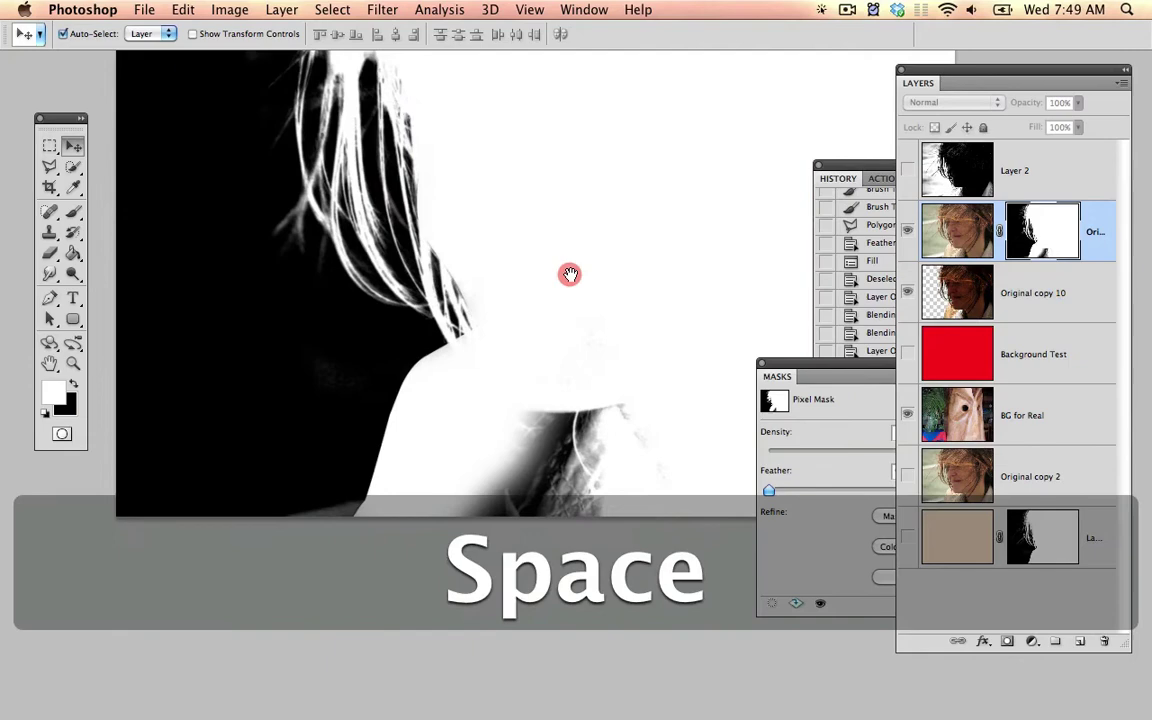
key("b")
key("bracketright")
key("bracketright")
key("bracketright")
key("bracketright")
key("bracketright")
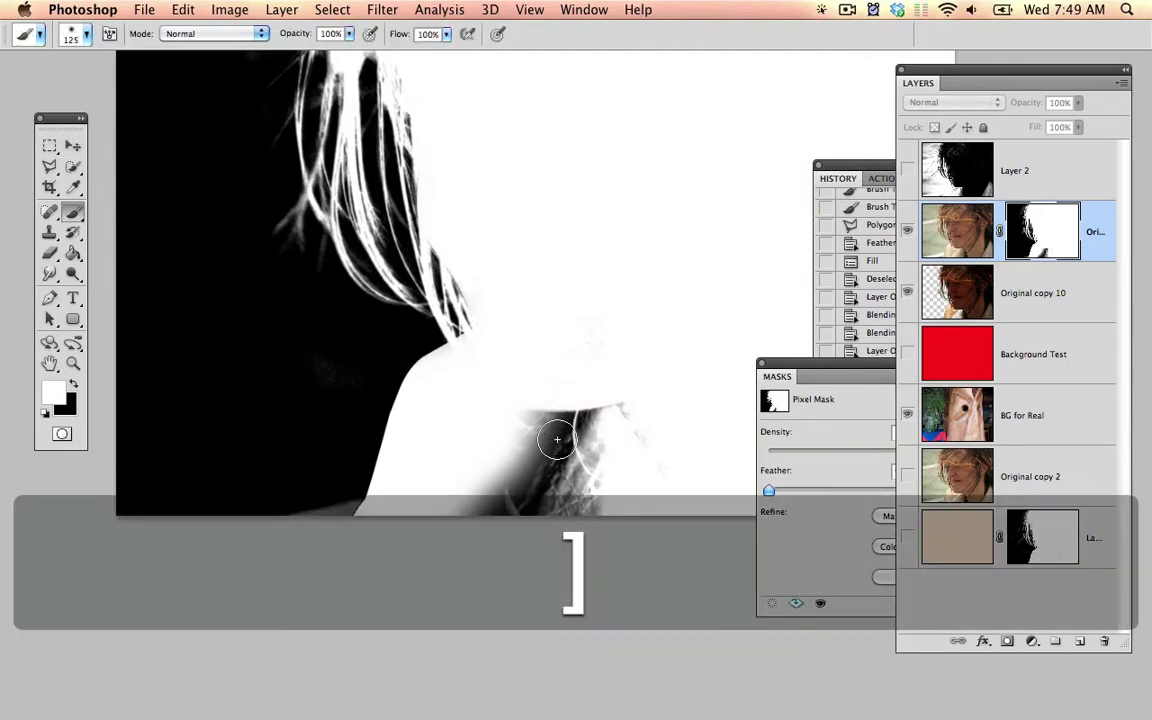
mouse_move(548, 427)
left_mouse_down()
mouse_move(586, 444)
mouse_move(617, 419)
mouse_move(628, 448)
mouse_move(599, 501)
mouse_move(488, 490)
left_mouse_up()
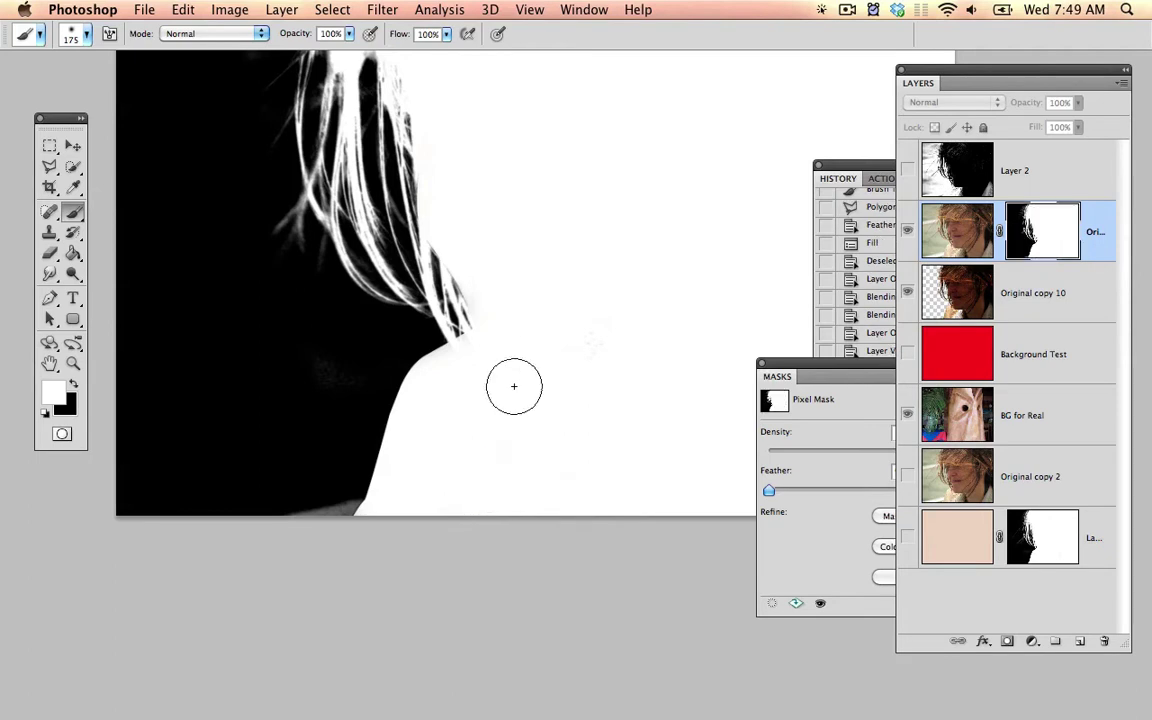
left_click(476, 381)
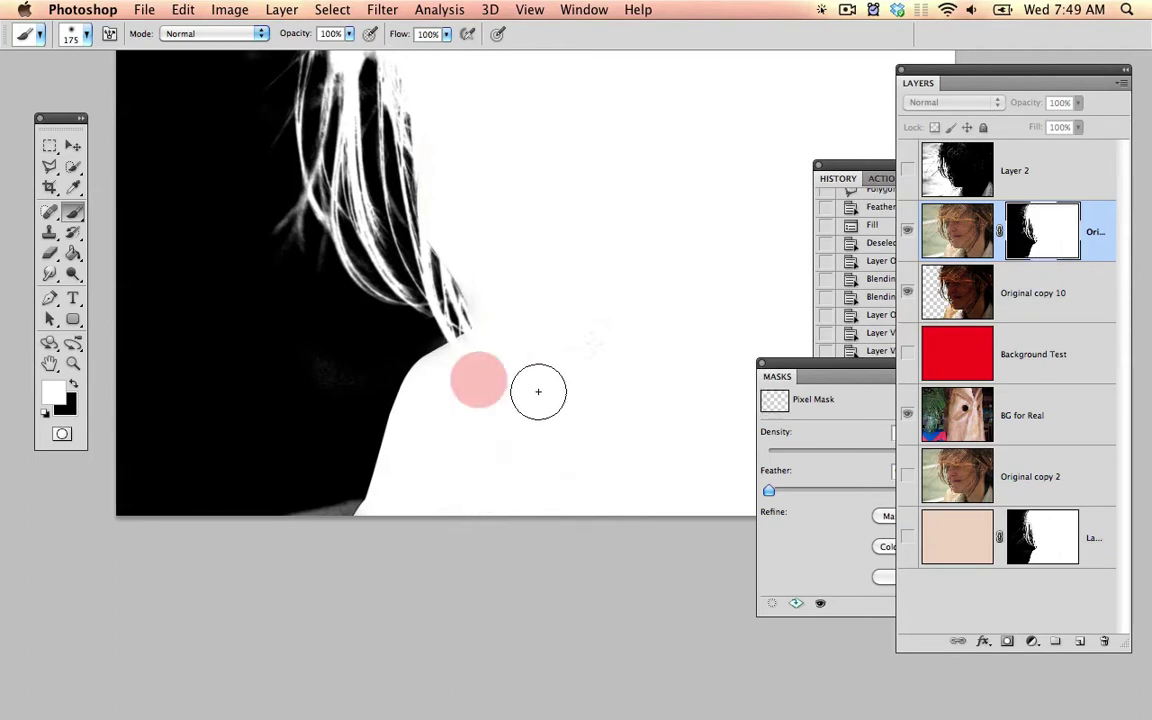
Step: Return to the photo and toggle the upper hair layer and Original copy 10 to compare
left_click(846, 12)
left_click(870, 49)
left_click(940, 232)
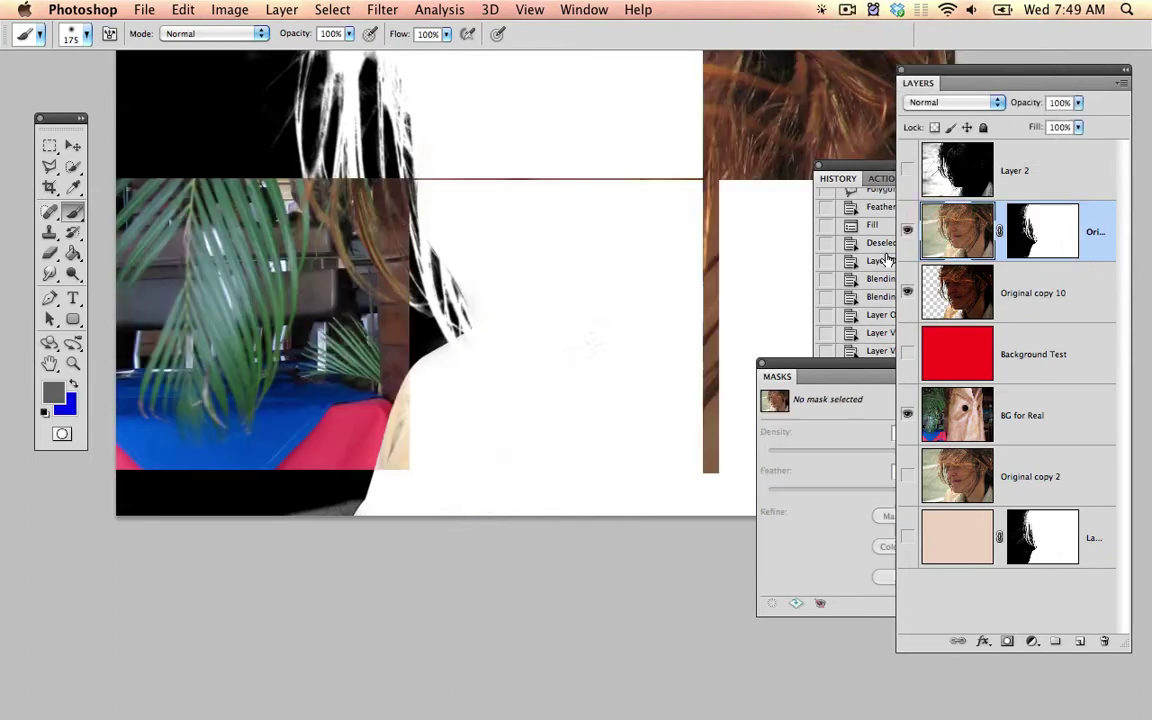
key("space")
left_click_drag(607, 260, 659, 450)
key("super+equal")
key("space")
left_click(907, 231)
left_click(907, 231)
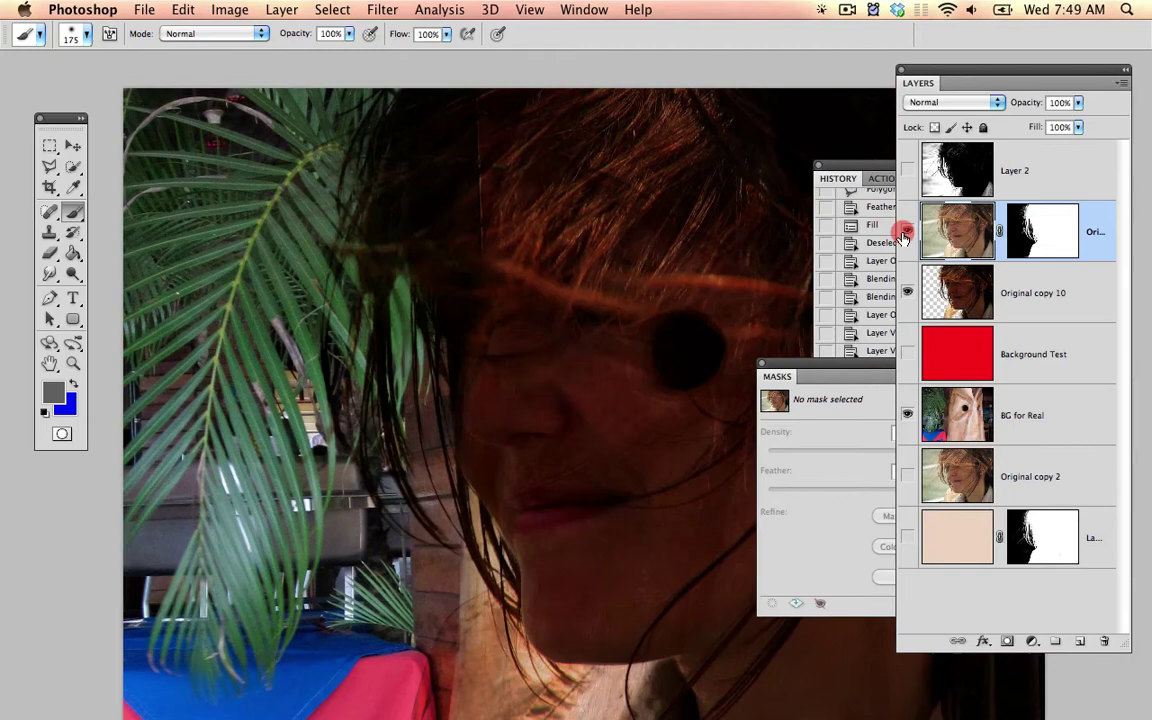
left_click(907, 293)
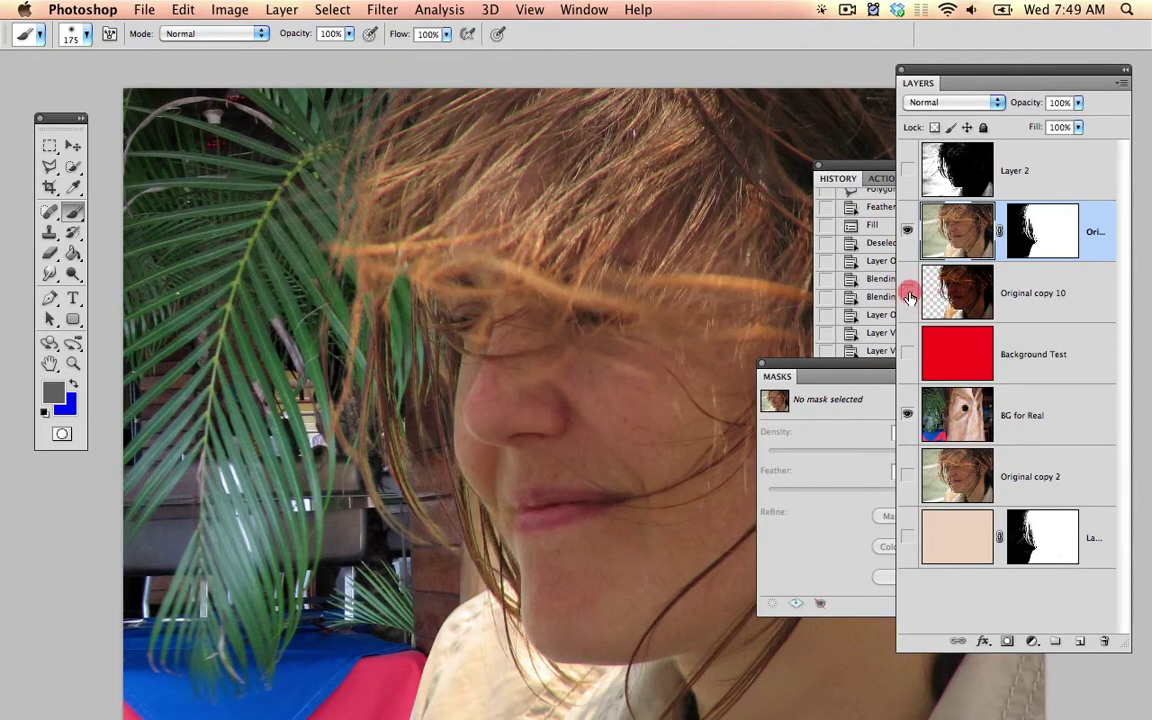
left_click(907, 293)
Step: Zoom in on the nose and lips, and select the upper layer's mask for editing
key("space")
left_click_drag(602, 319, 580, 274)
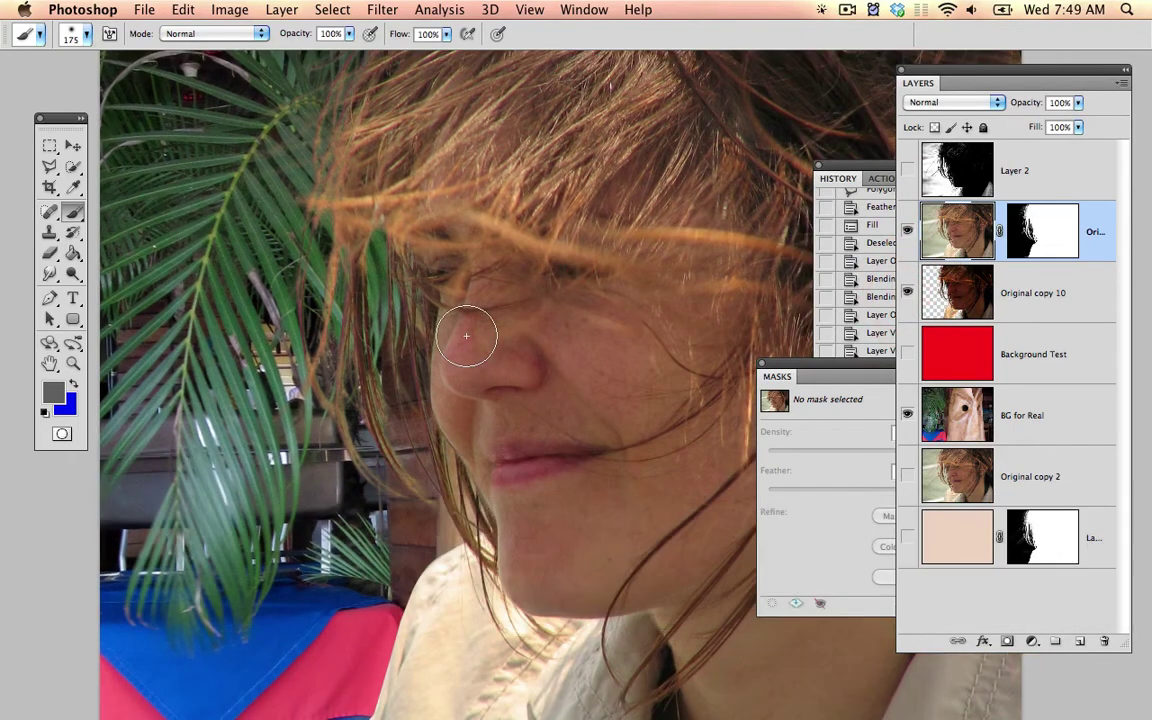
key("super+equal")
key("super+equal")
key("space")
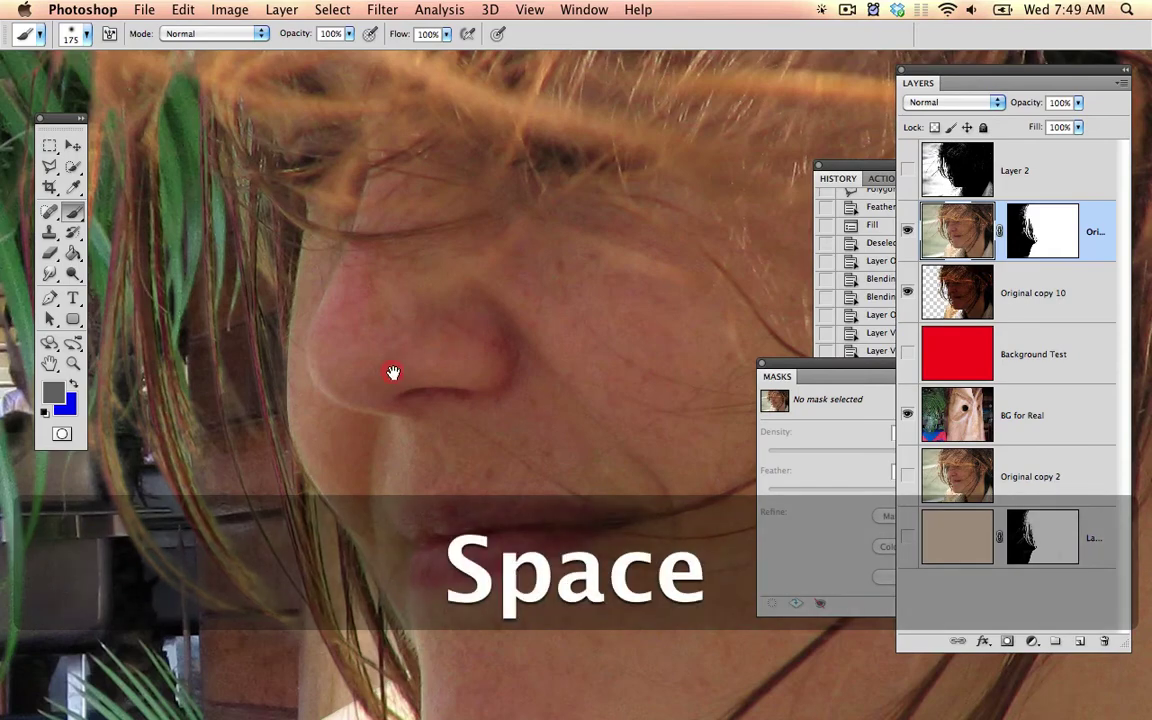
left_click_drag(391, 375, 553, 283)
key("super+equal")
key("space")
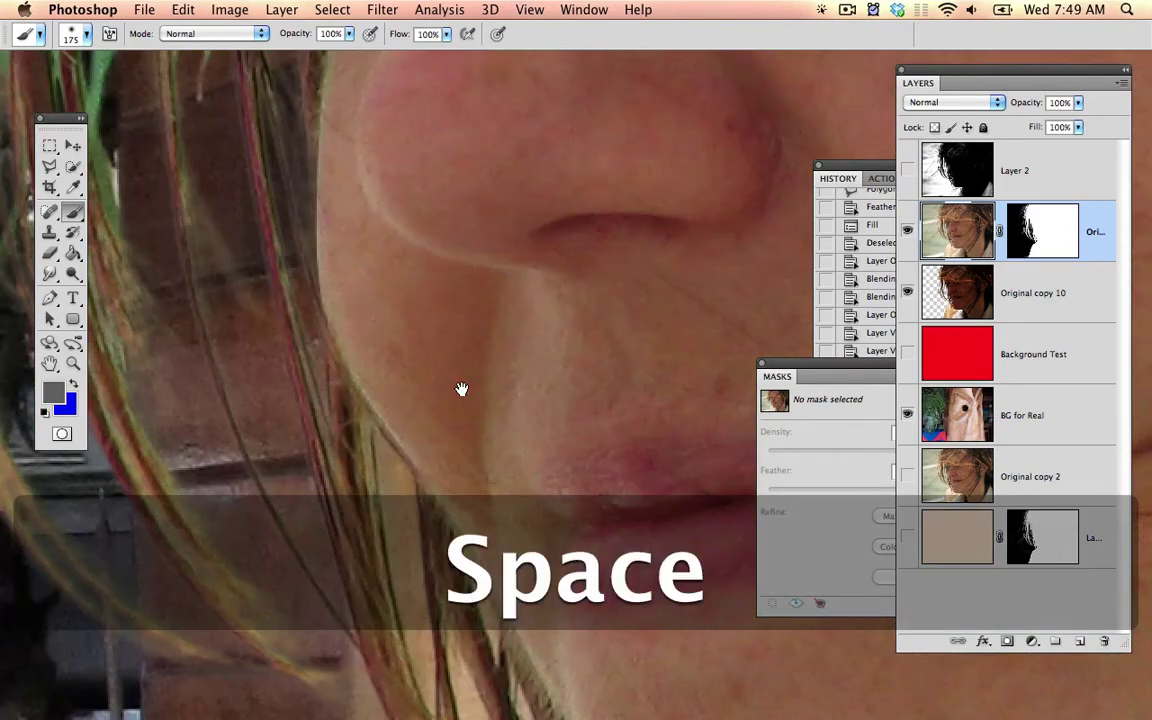
left_click_drag(460, 391, 509, 368)
left_click(1040, 240)
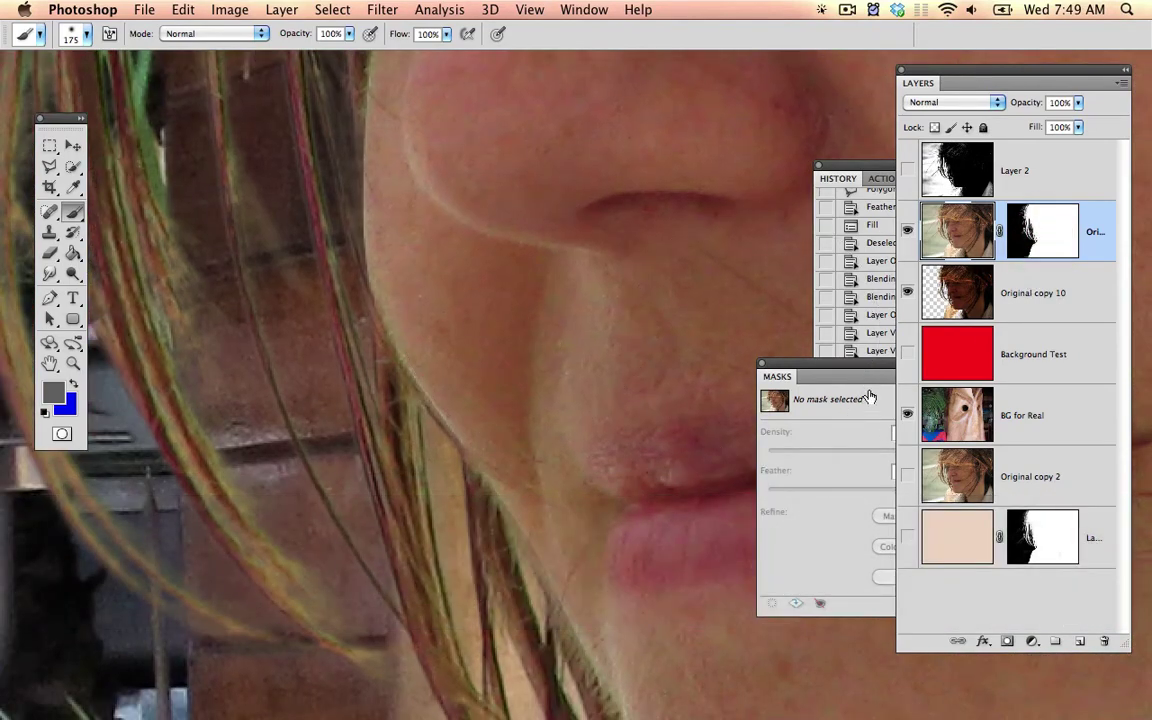
left_click(865, 368)
Step: Refine the top hair copy's mask edge with 0.7 px Feather and -42% Shift Edge
left_click(919, 528)
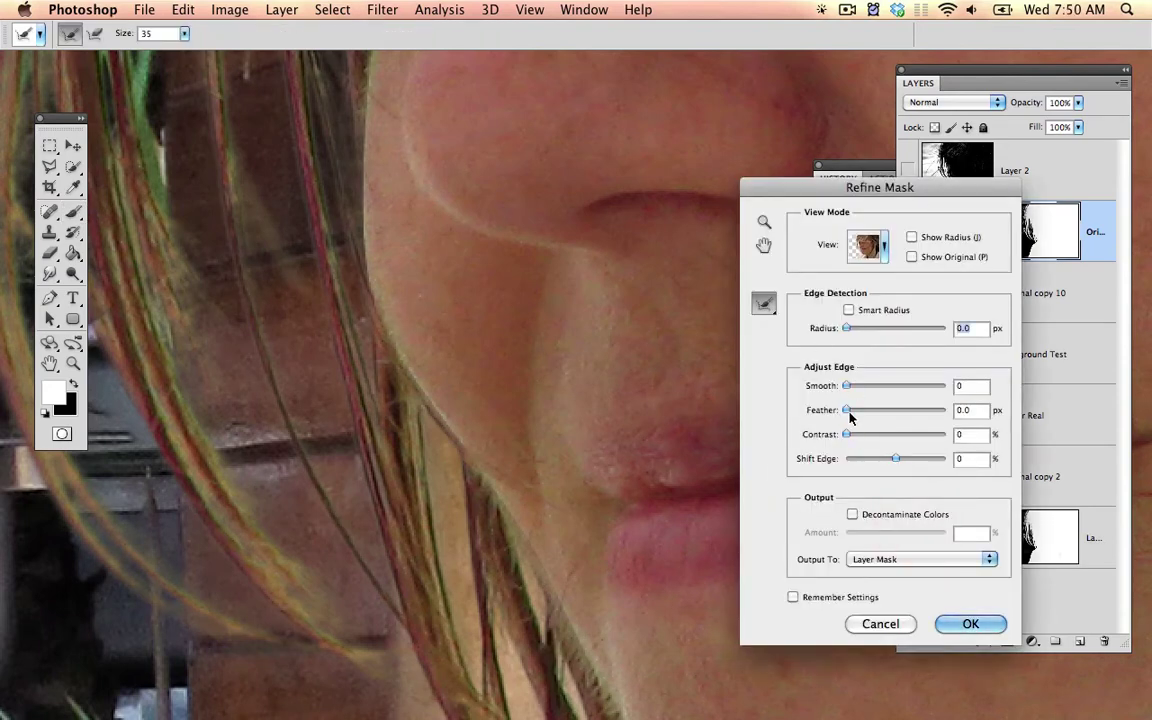
left_click_drag(847, 410, 850, 412)
left_click_drag(896, 461, 876, 464)
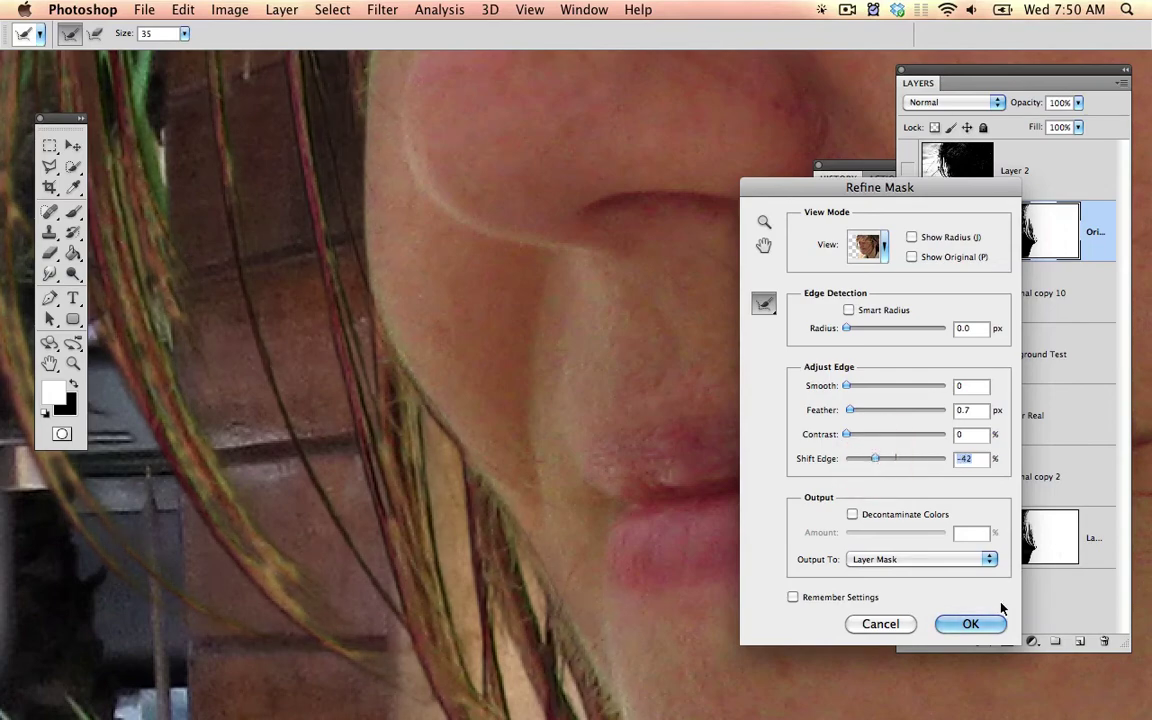
left_click(966, 624)
Step: Compare the hair with Original copy 10 hidden and shown, and undo/redo to check the refined edge
key("super+0")
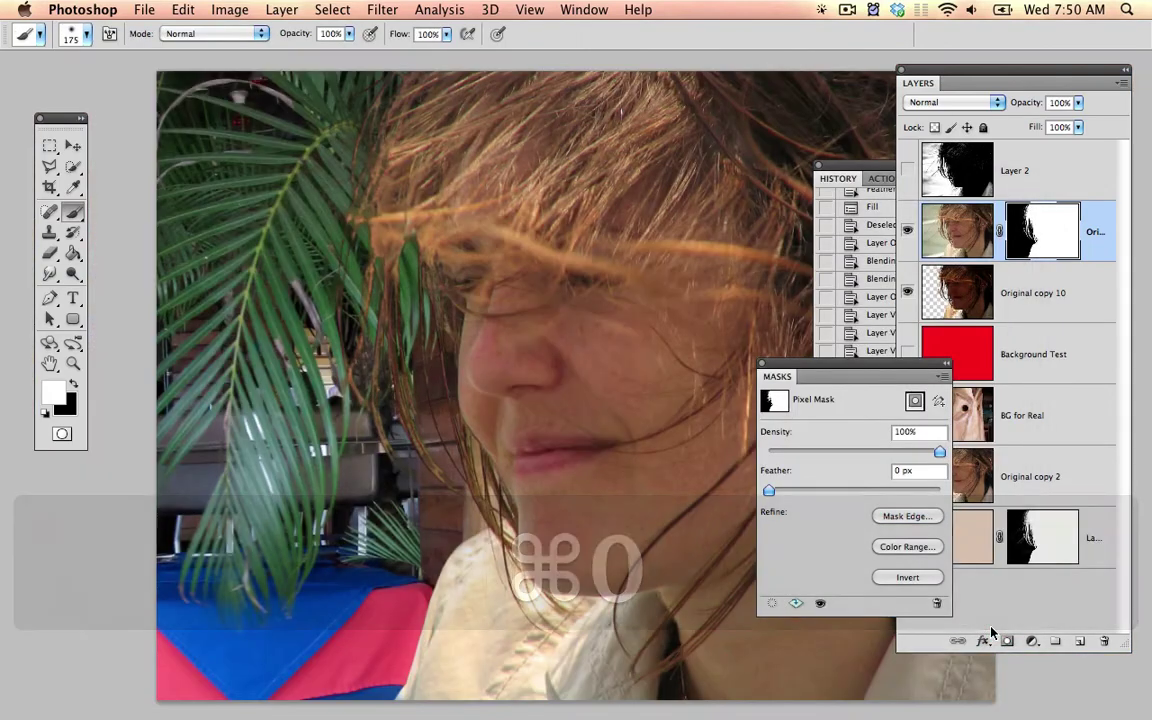
left_click(907, 295)
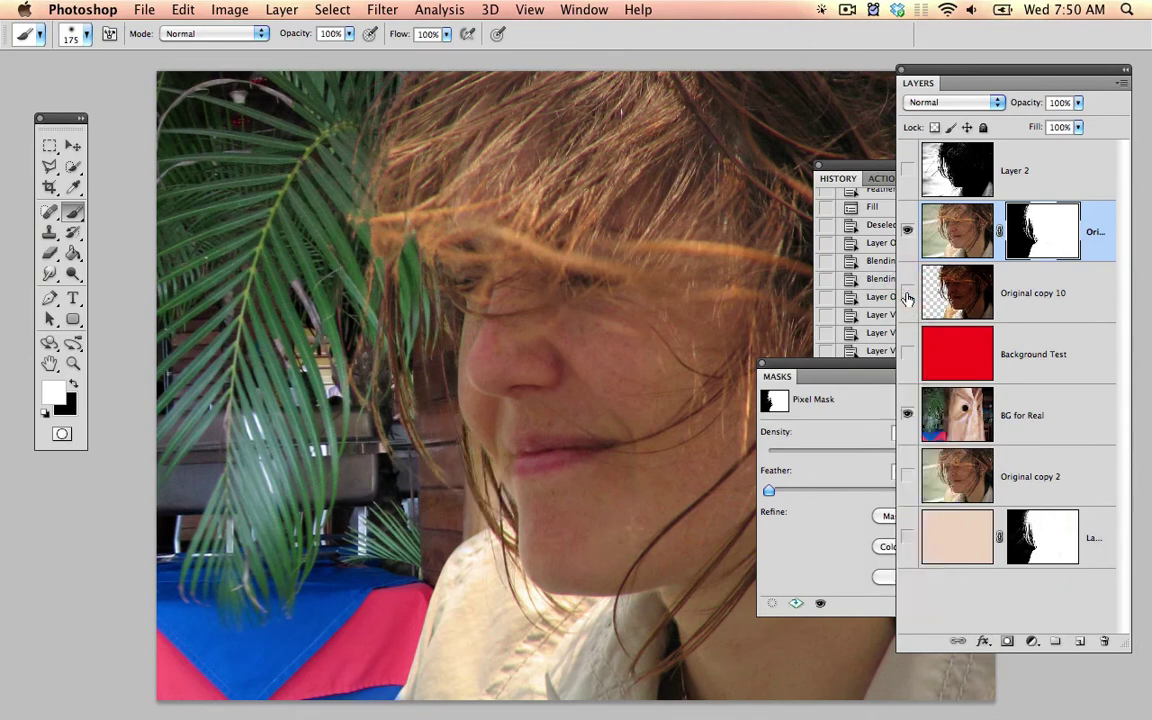
left_click(907, 295)
left_click(907, 295)
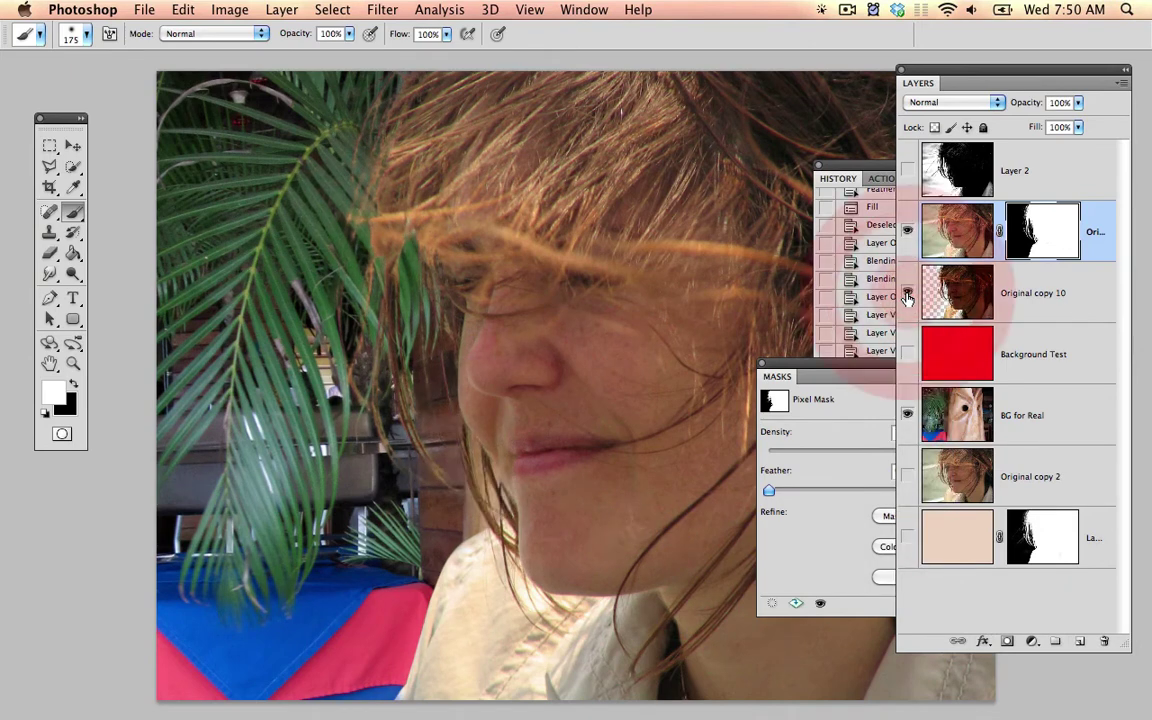
left_click(907, 296)
left_click(907, 297)
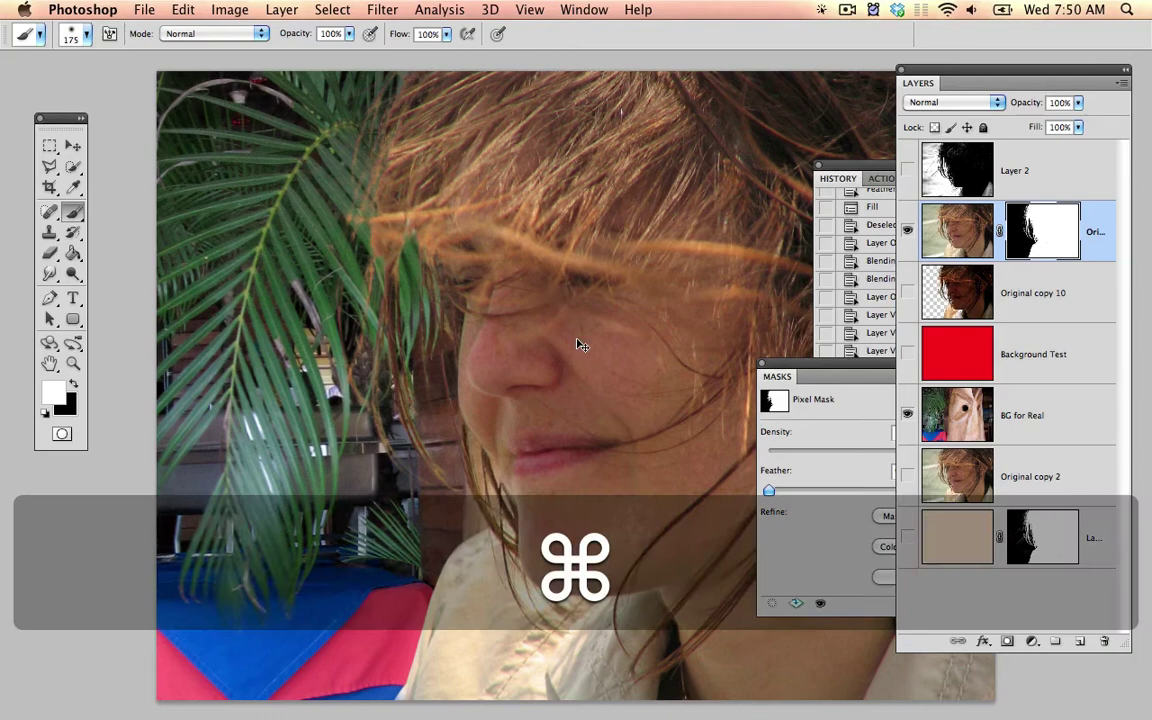
key("super+equal")
key("super+equal")
key("super+z")
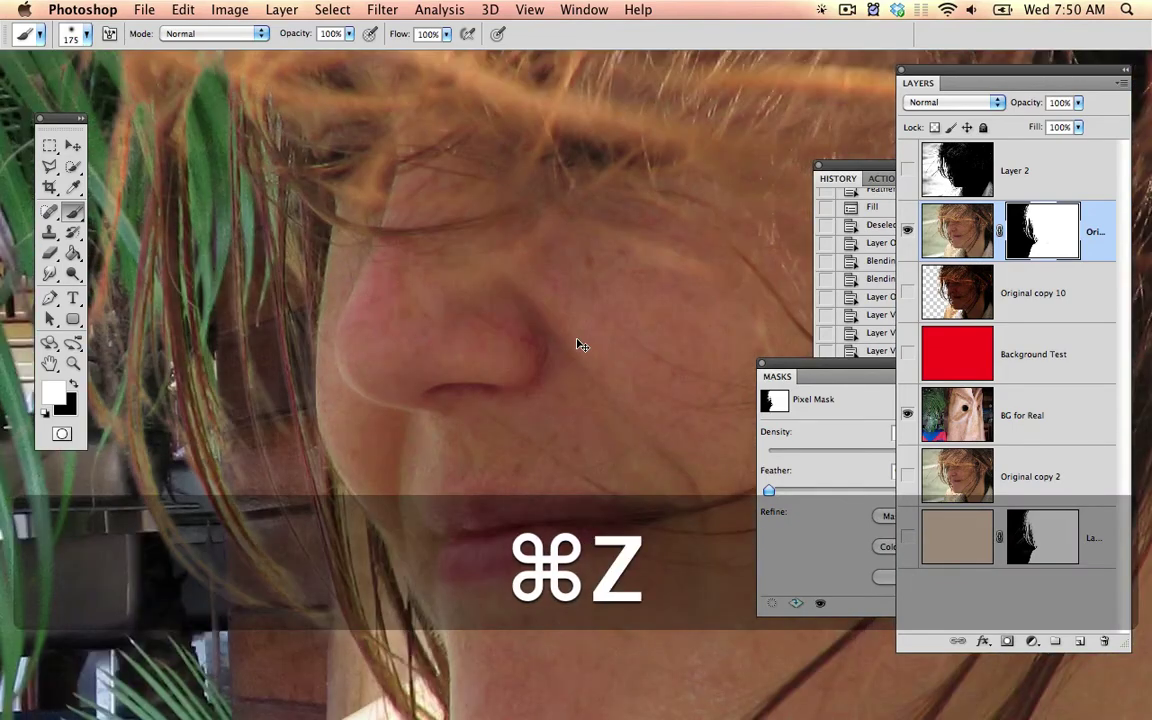
left_click_drag(519, 275, 599, 419)
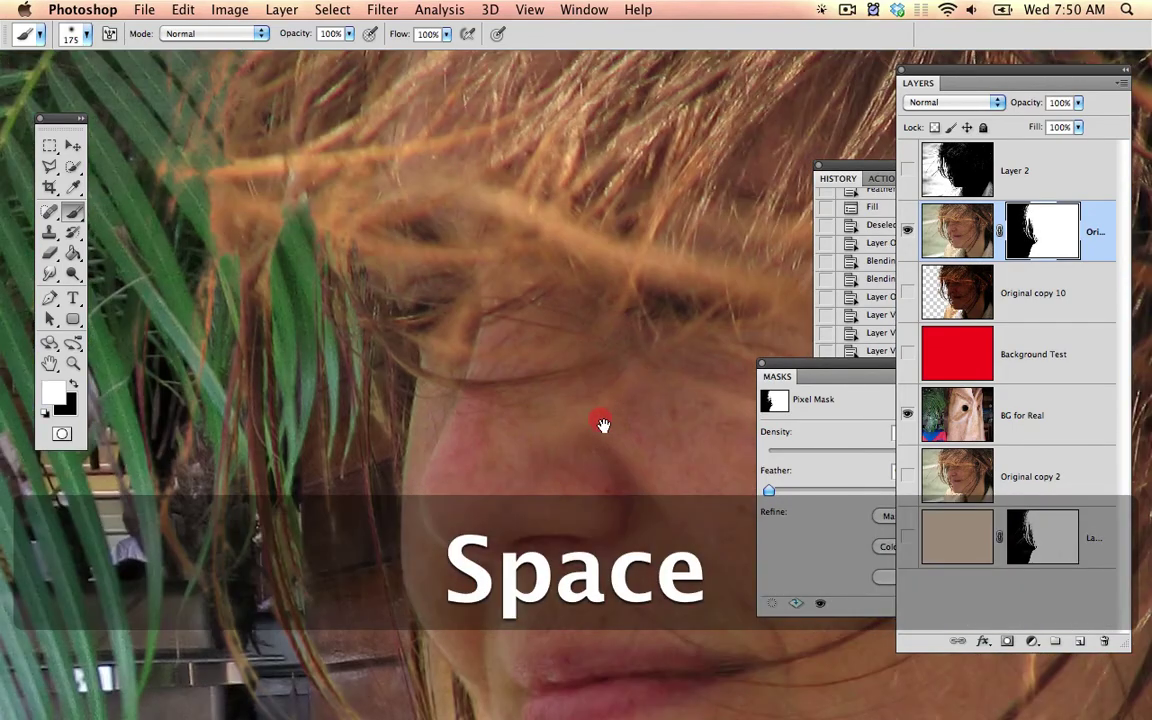
key("super+z")
key("super+z")
key("super+z")
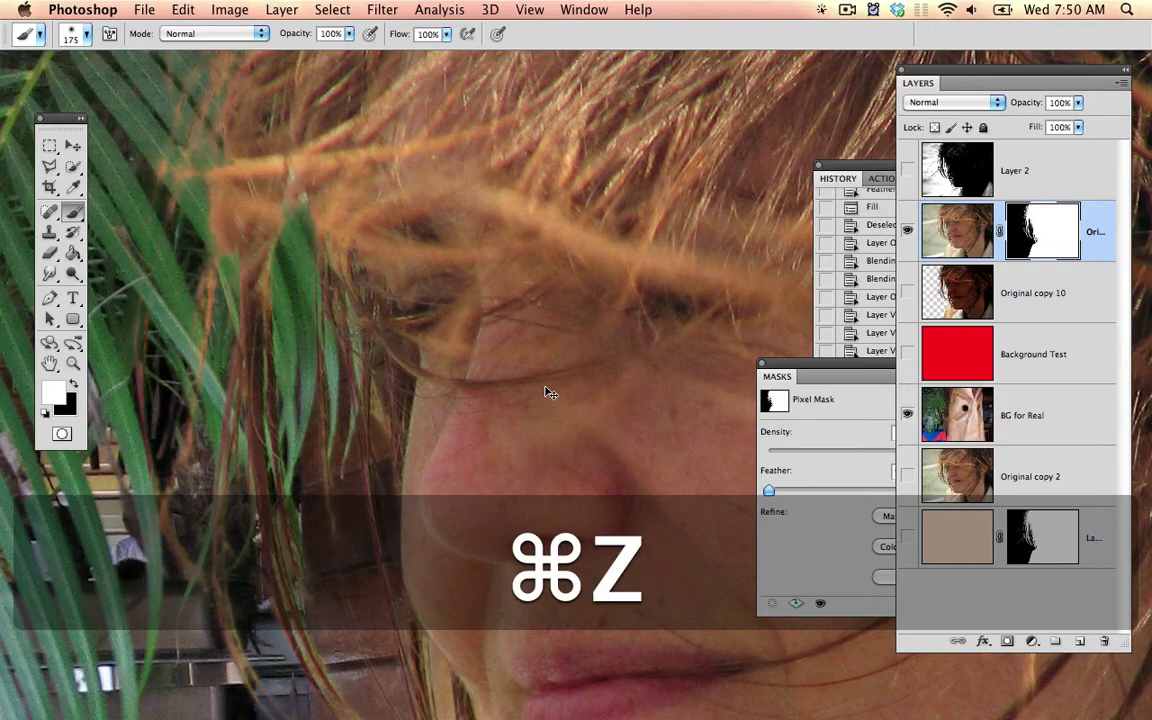
key("super+z")
left_click(908, 295)
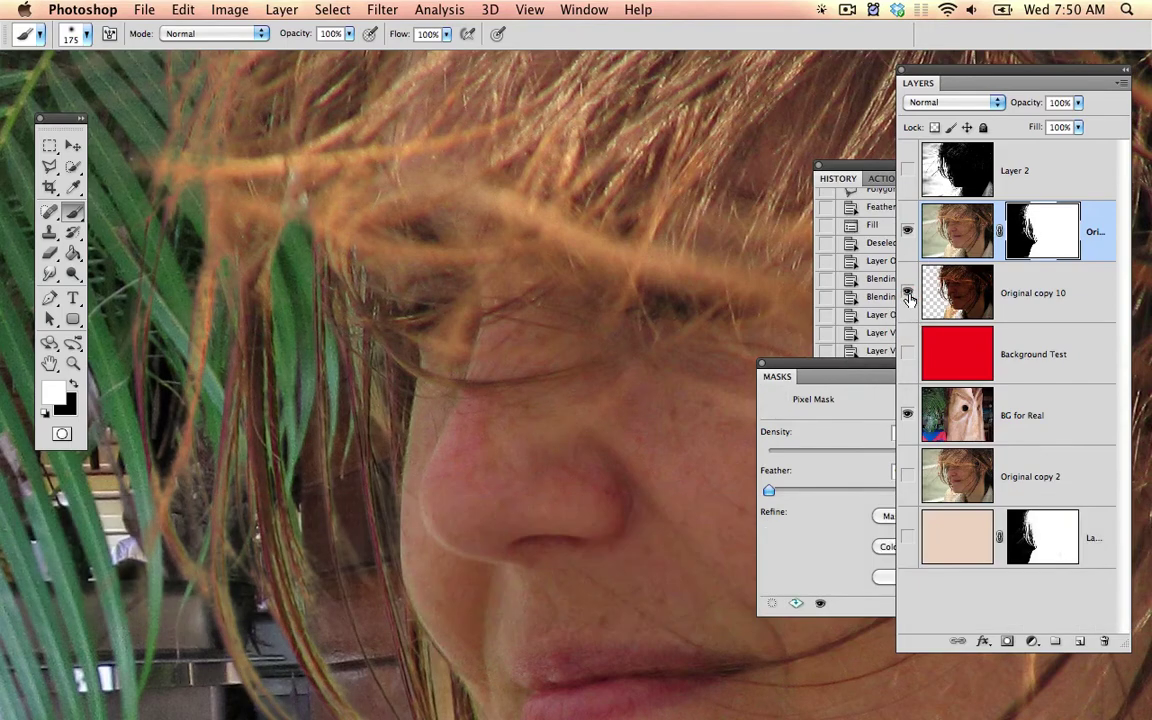
left_click(908, 295)
left_click(908, 295)
Step: Select Original copy 10, zoom out, and recheck it on and off, leaving it visible
left_click(1016, 295)
key("super+minus")
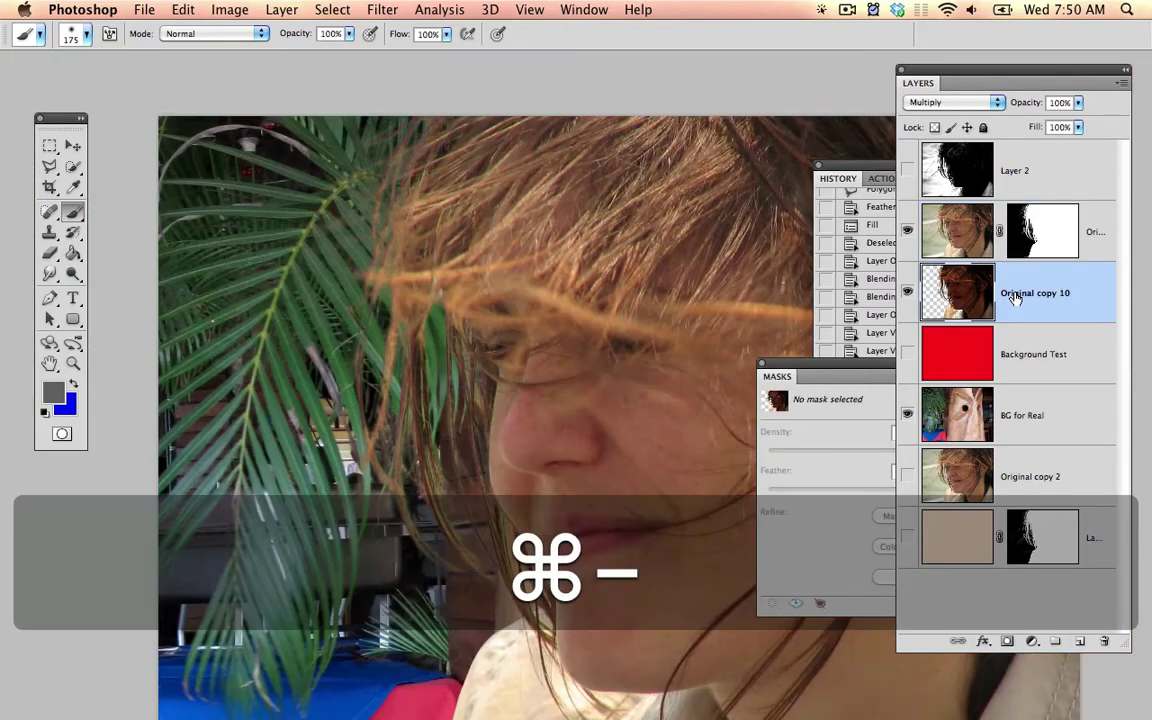
key("super+minus")
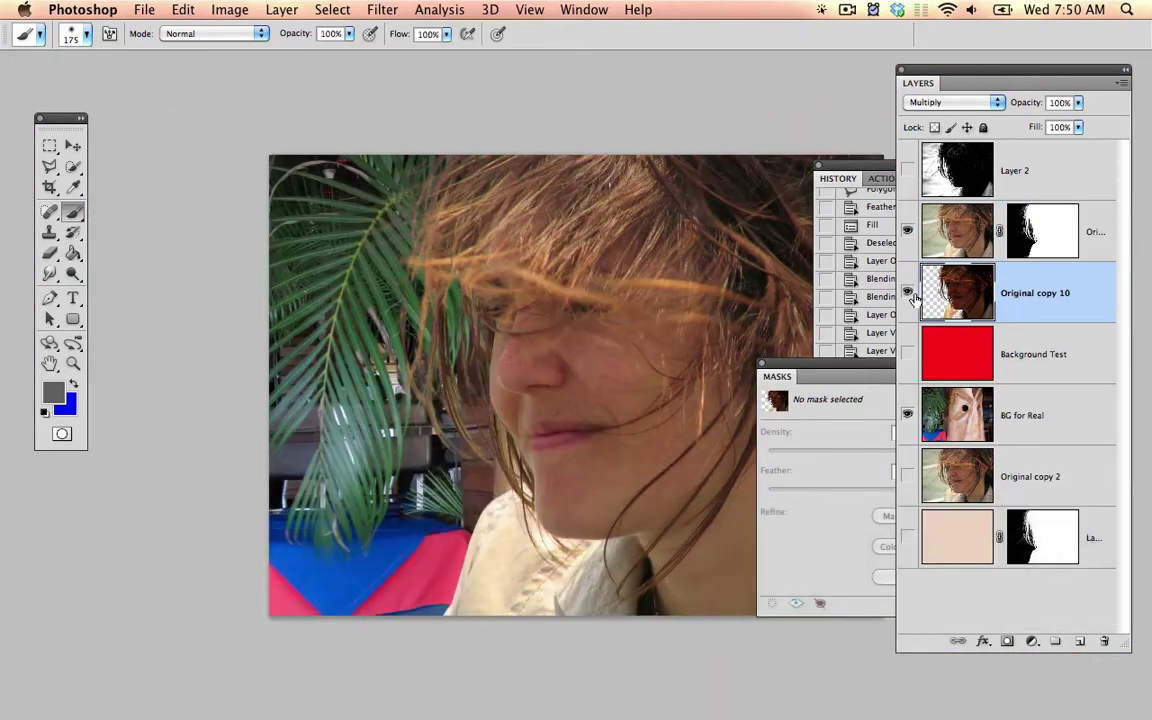
left_click(908, 293)
left_click(908, 293)
left_click(908, 293)
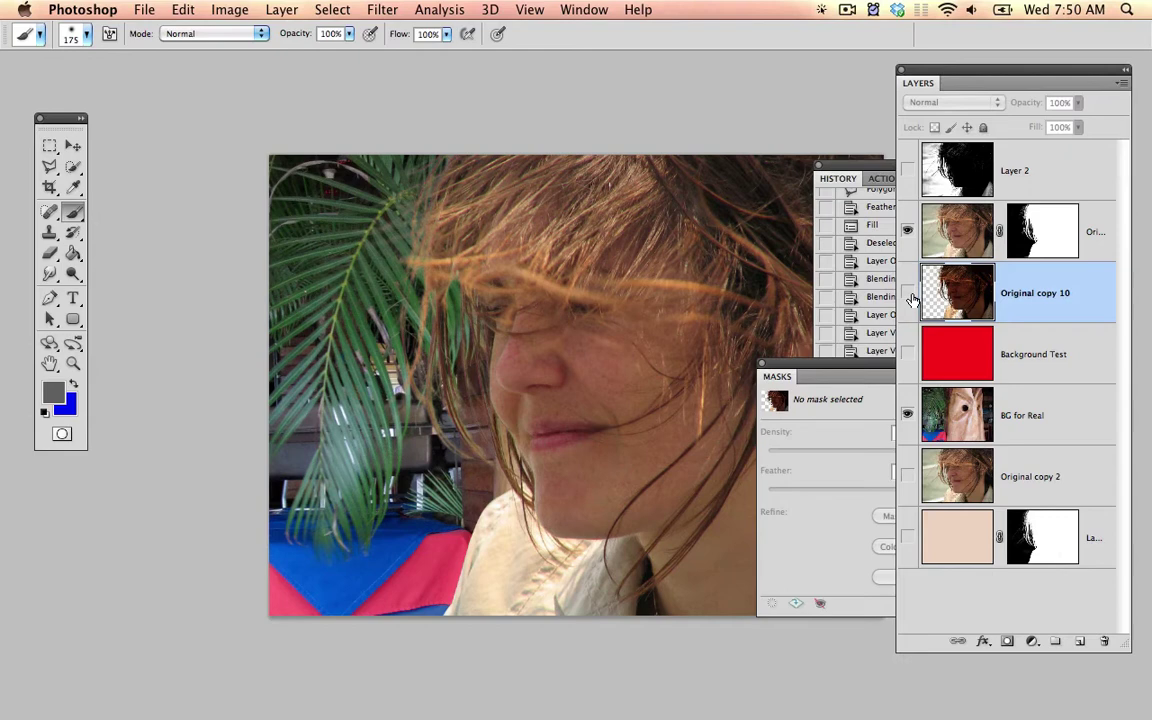
left_click(908, 293)
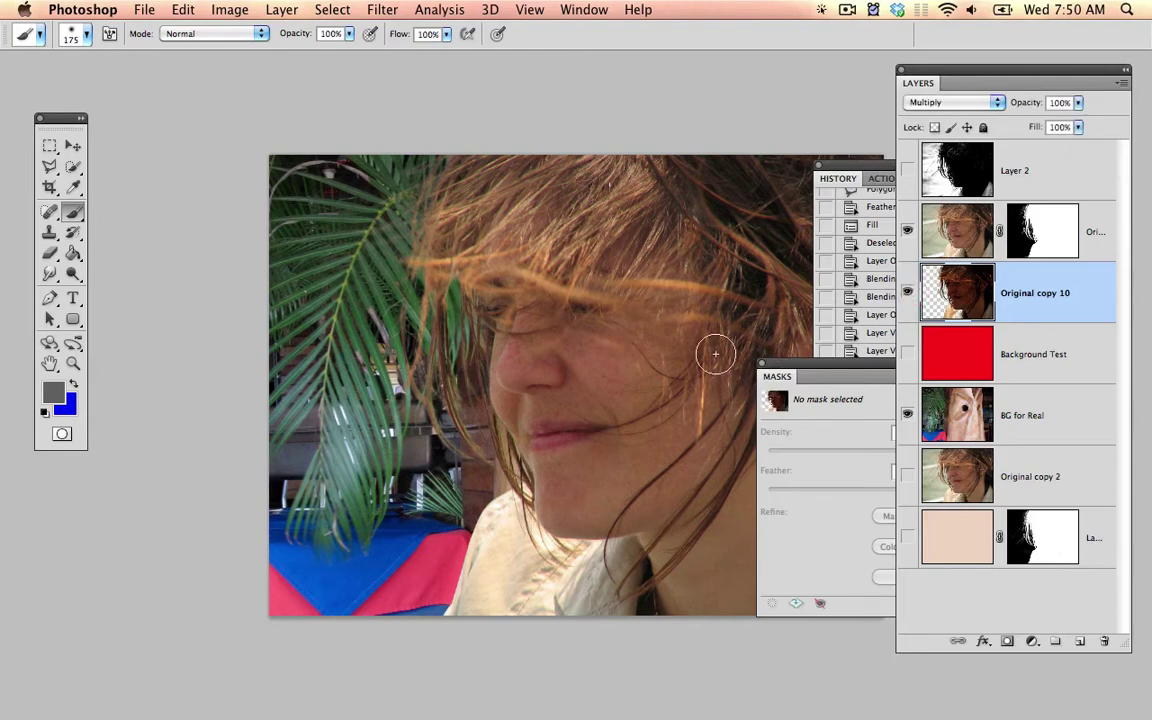
left_click_drag(561, 257, 579, 265)
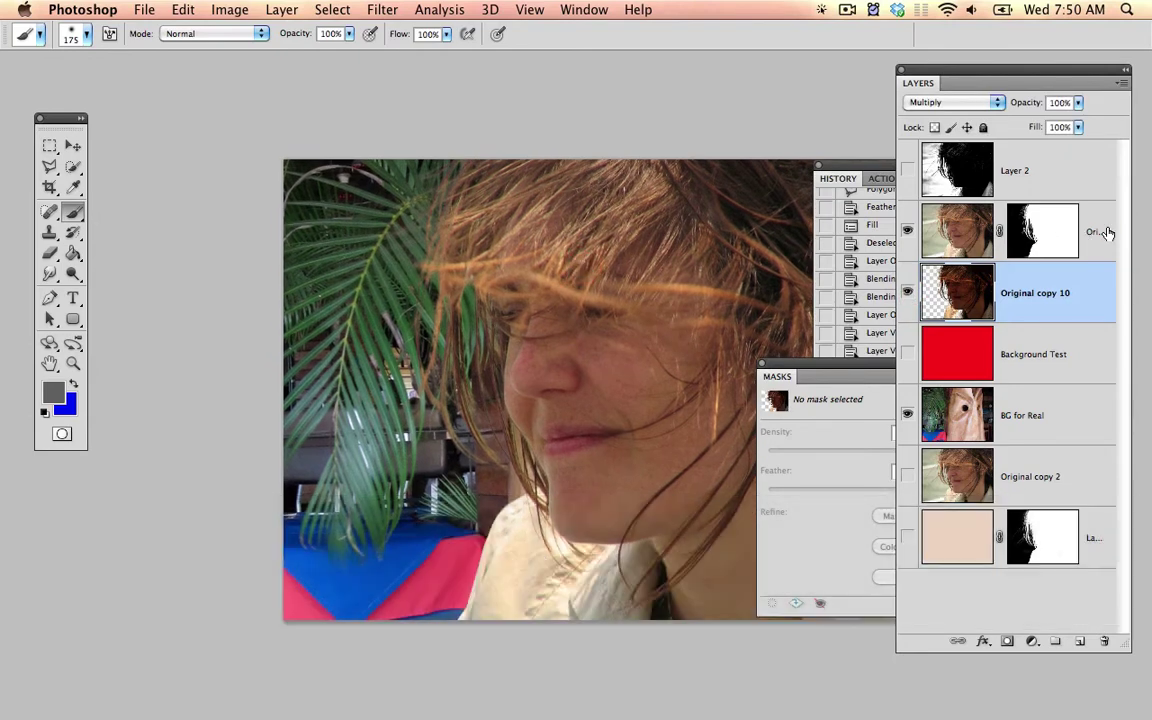
left_click(1105, 232)
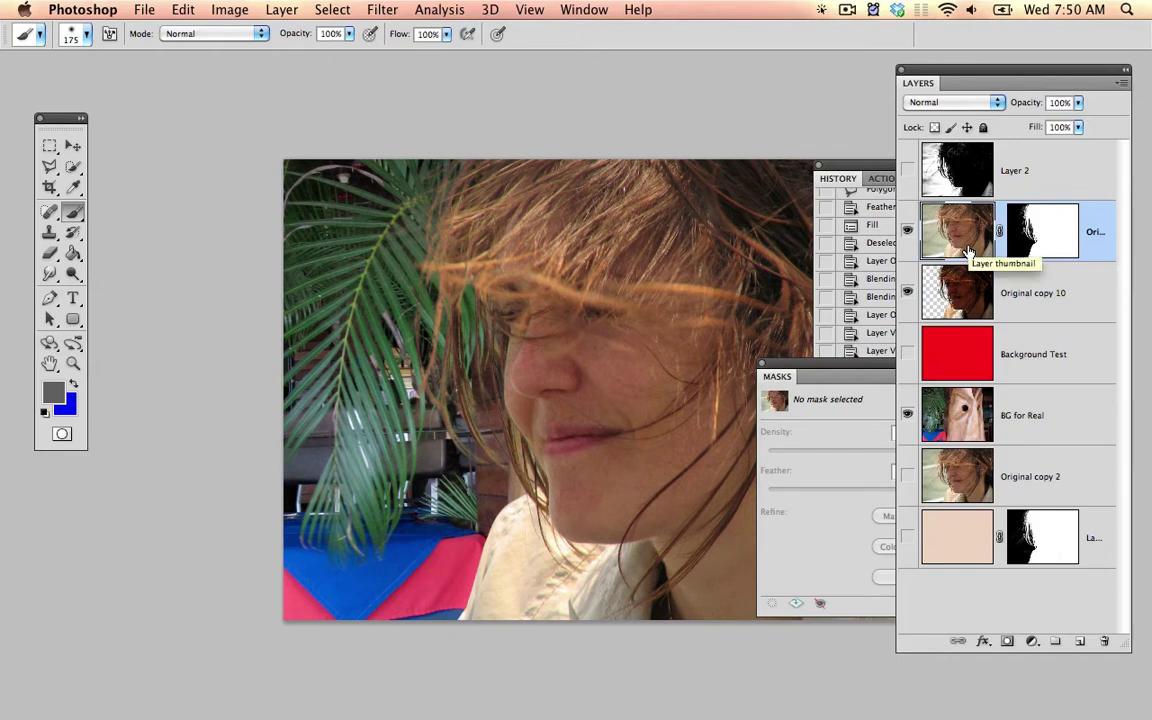
Step: Add a Curves adjustment layer above BG for Real and lower the RGB midtones slightly
left_click(1054, 411)
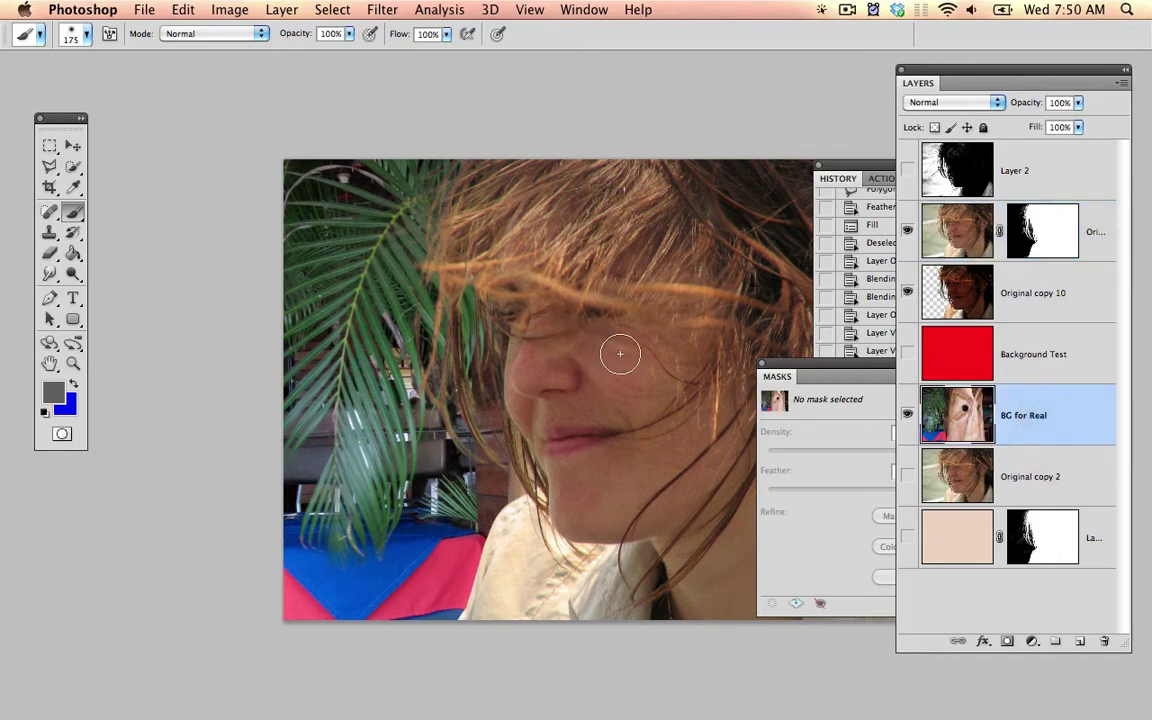
left_click(1031, 641)
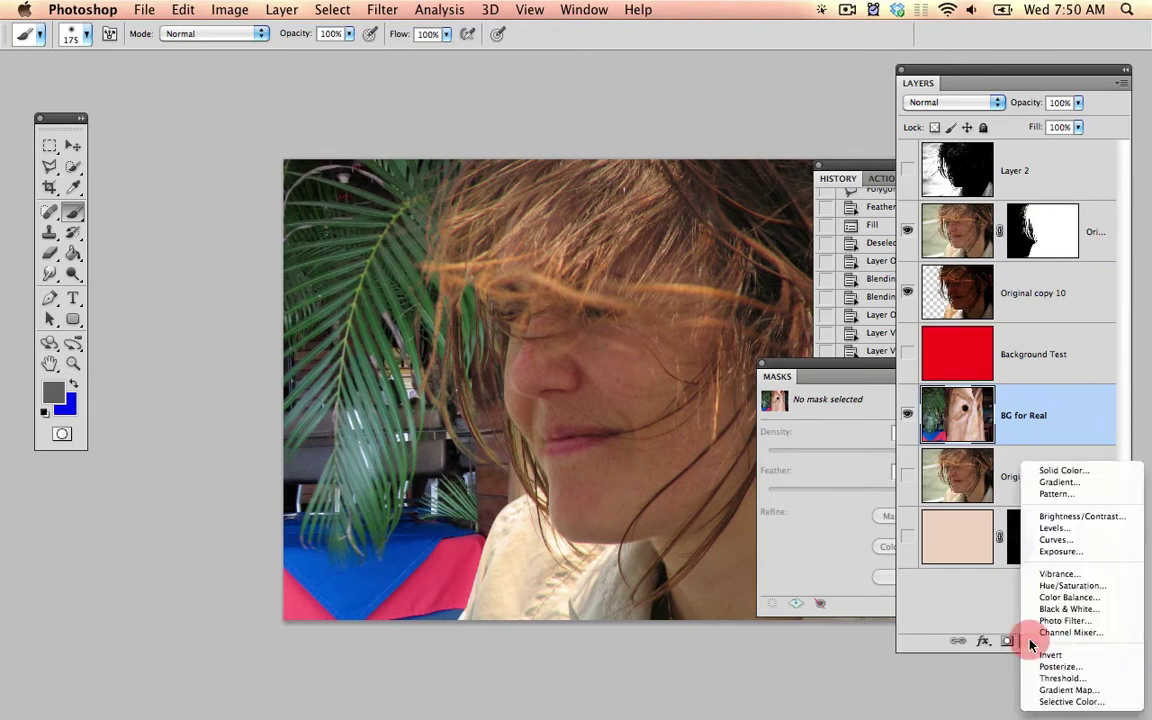
left_click(1076, 540)
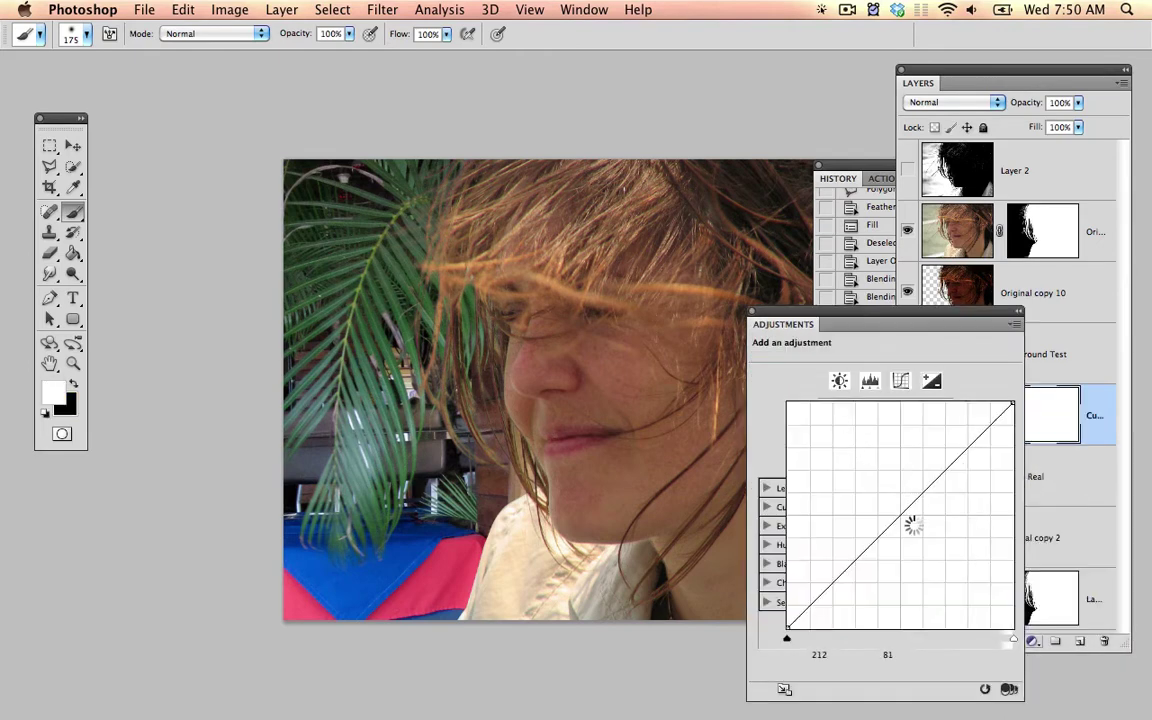
left_click_drag(901, 516, 902, 529)
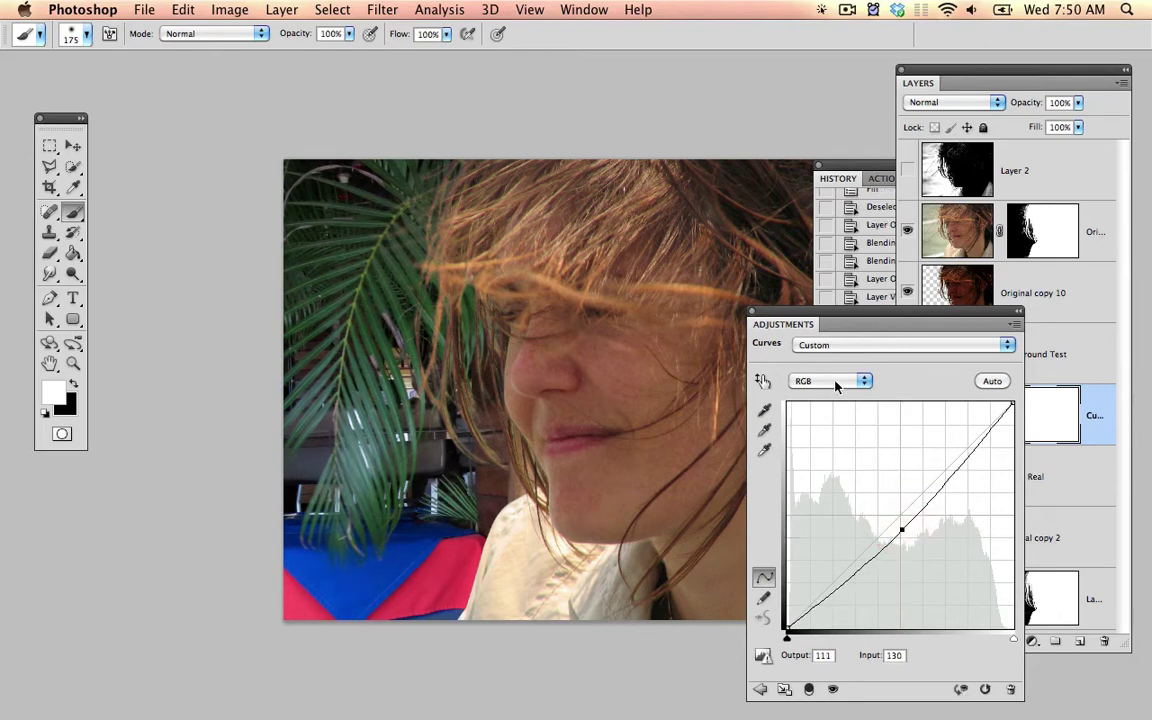
Step: Raise the Red curve's midpoint to an output of 159
left_click(836, 386)
left_click(842, 392)
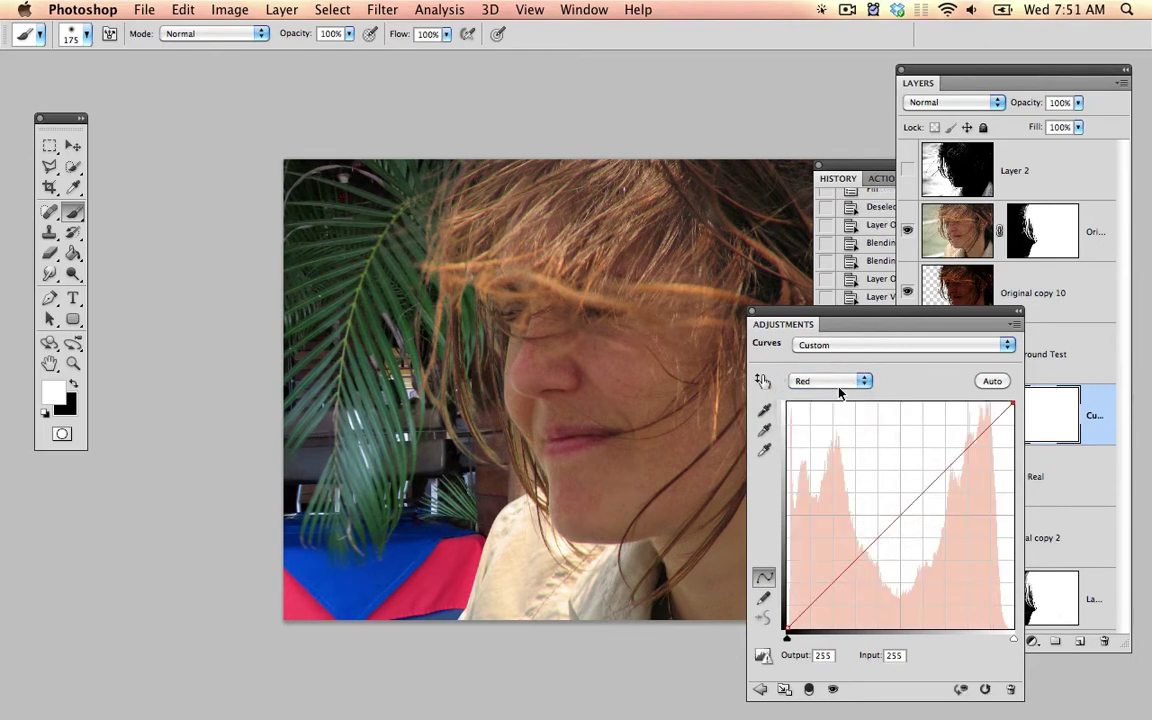
key("alt+super+equal")
key("alt+super+minus")
left_click(898, 512)
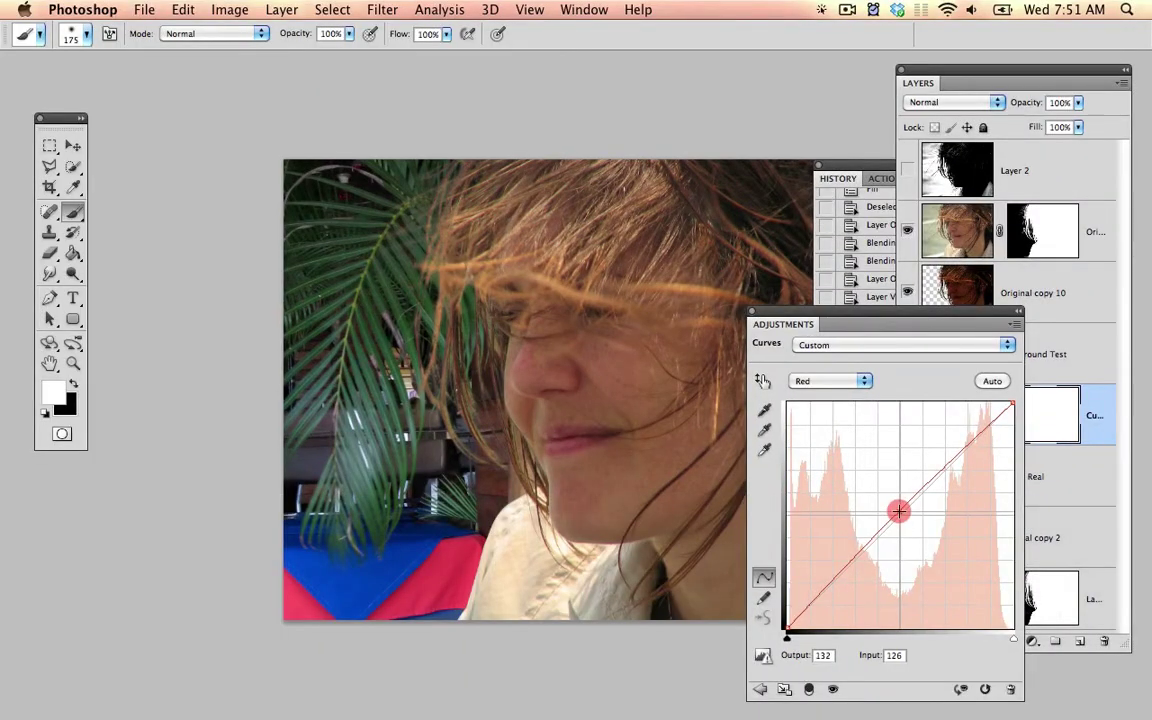
left_click_drag(897, 509, 899, 487)
left_click(898, 488)
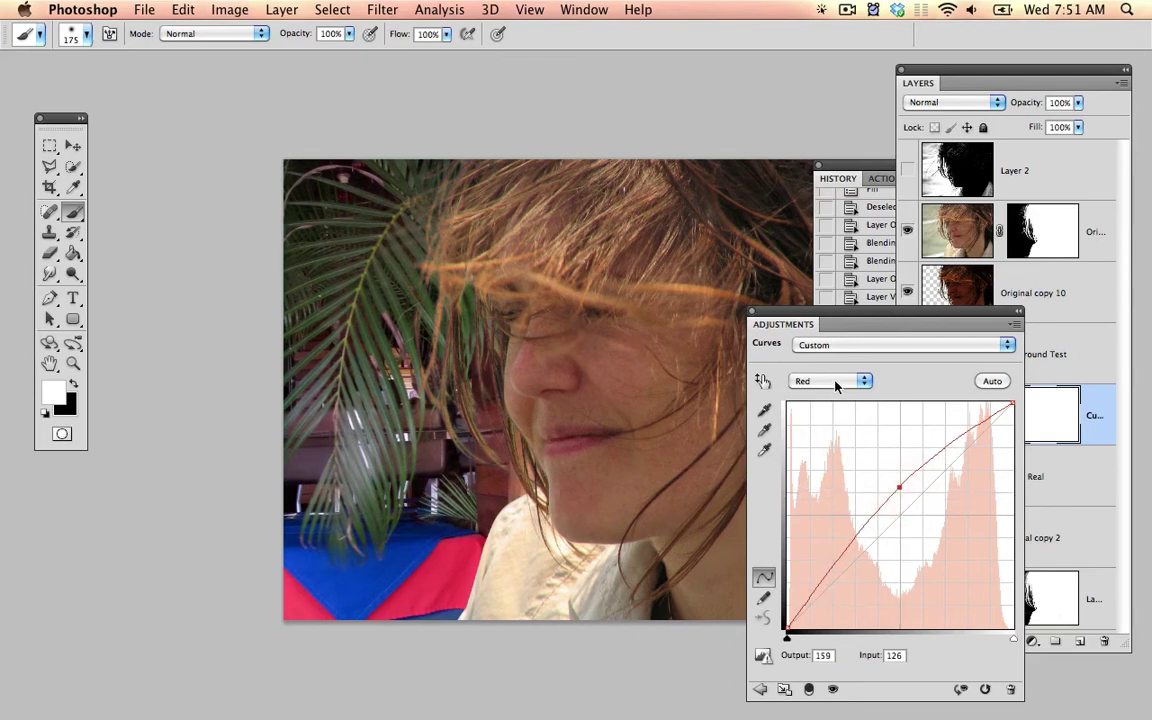
Step: Lift the Green curve midpoint to 130 and adjust the Blue curve midpoint
left_click(836, 381)
left_click(806, 330)
left_click(897, 527)
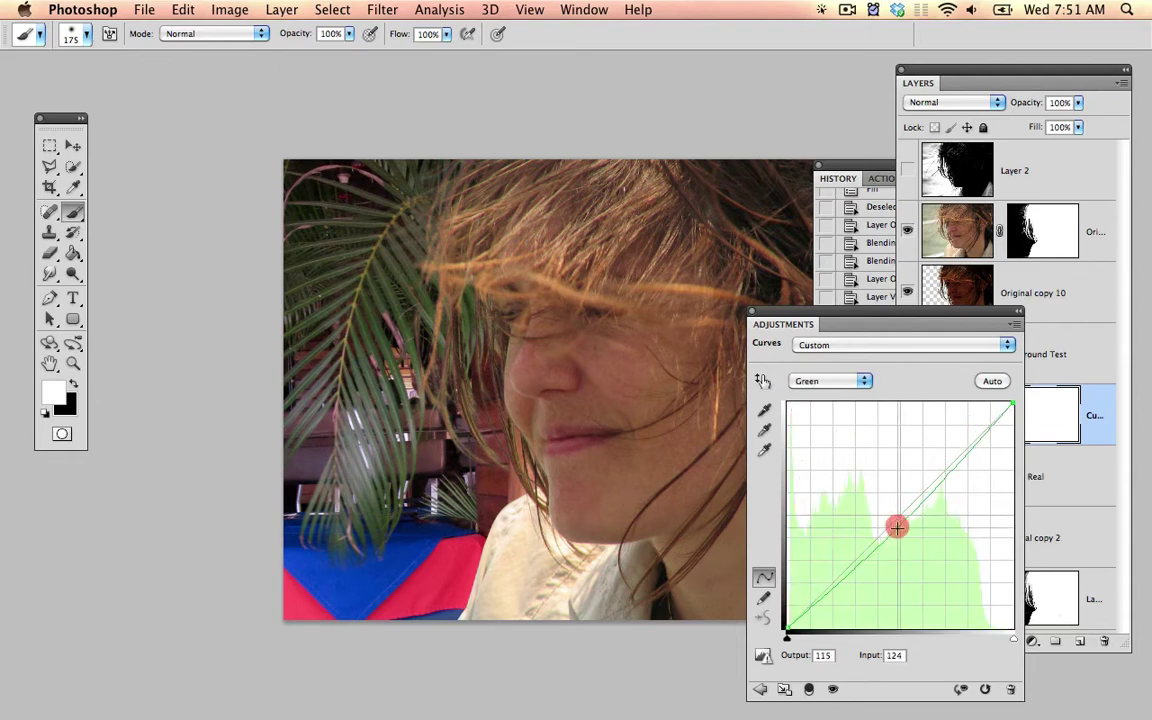
left_click_drag(897, 527, 902, 509)
left_click(830, 381)
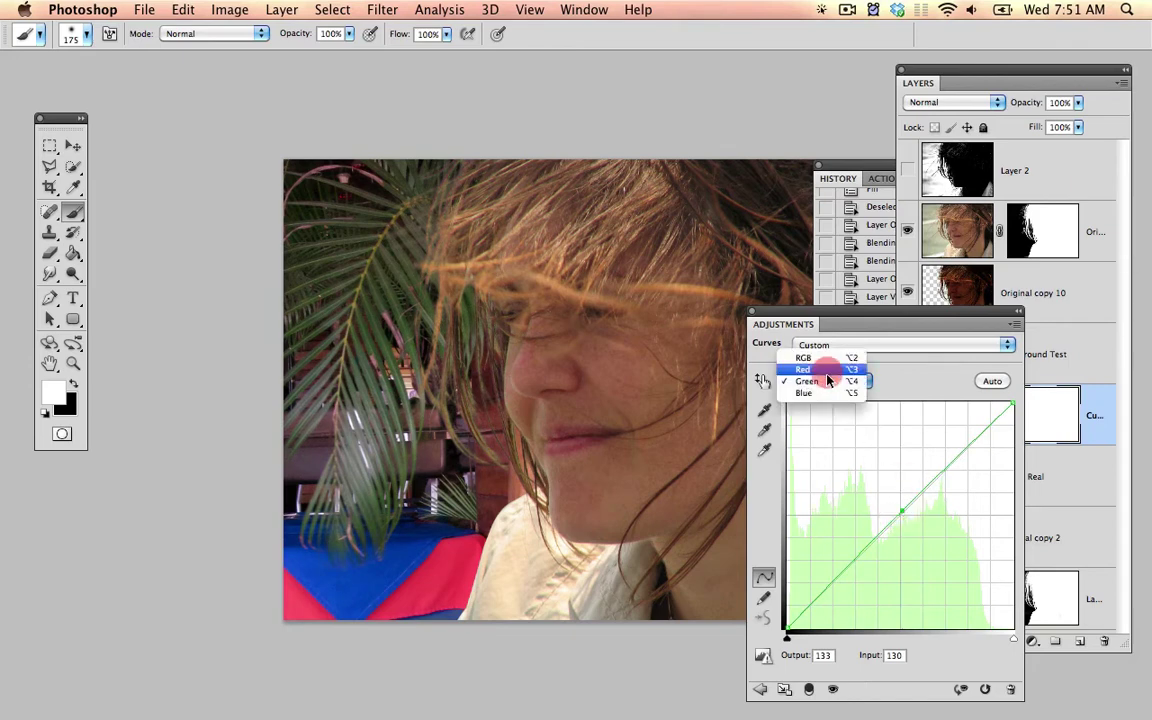
left_click(805, 393)
mouse_move(901, 513)
left_mouse_down()
mouse_move(903, 535)
mouse_move(900, 524)
left_mouse_up()
Step: Push the Red midpoint up to 166 and nudge the composite RGB curve to 131→128
left_click(850, 381)
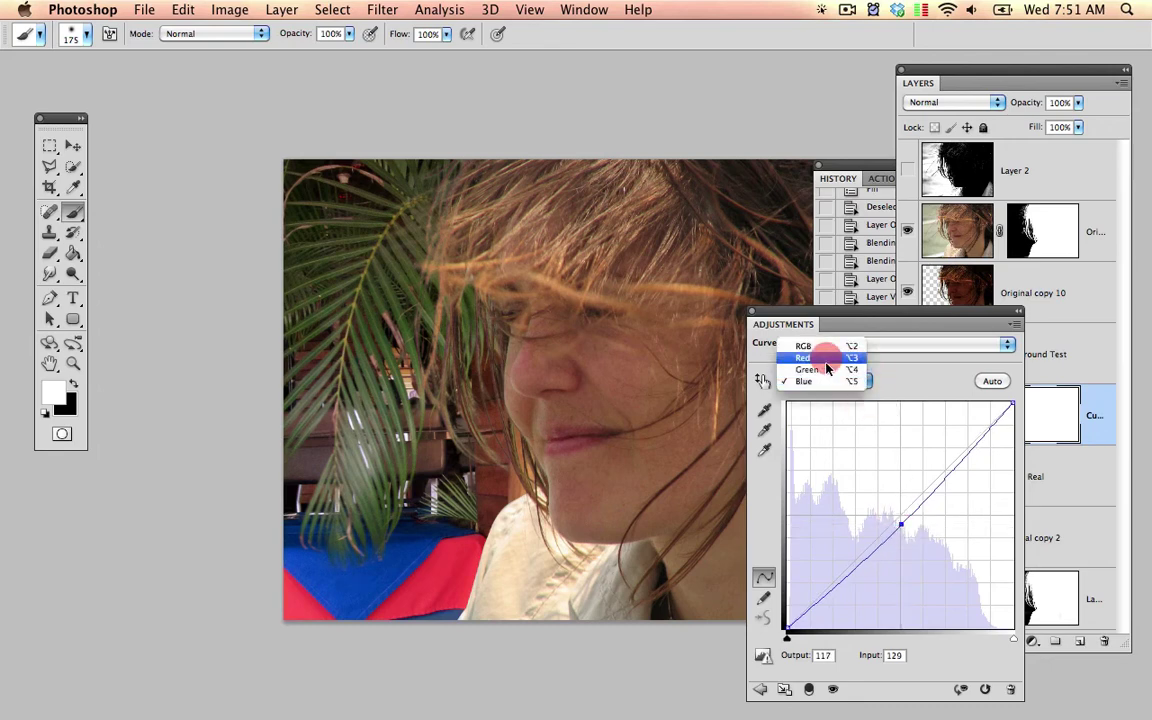
left_click(812, 356)
left_click_drag(901, 484, 900, 479)
left_click(850, 381)
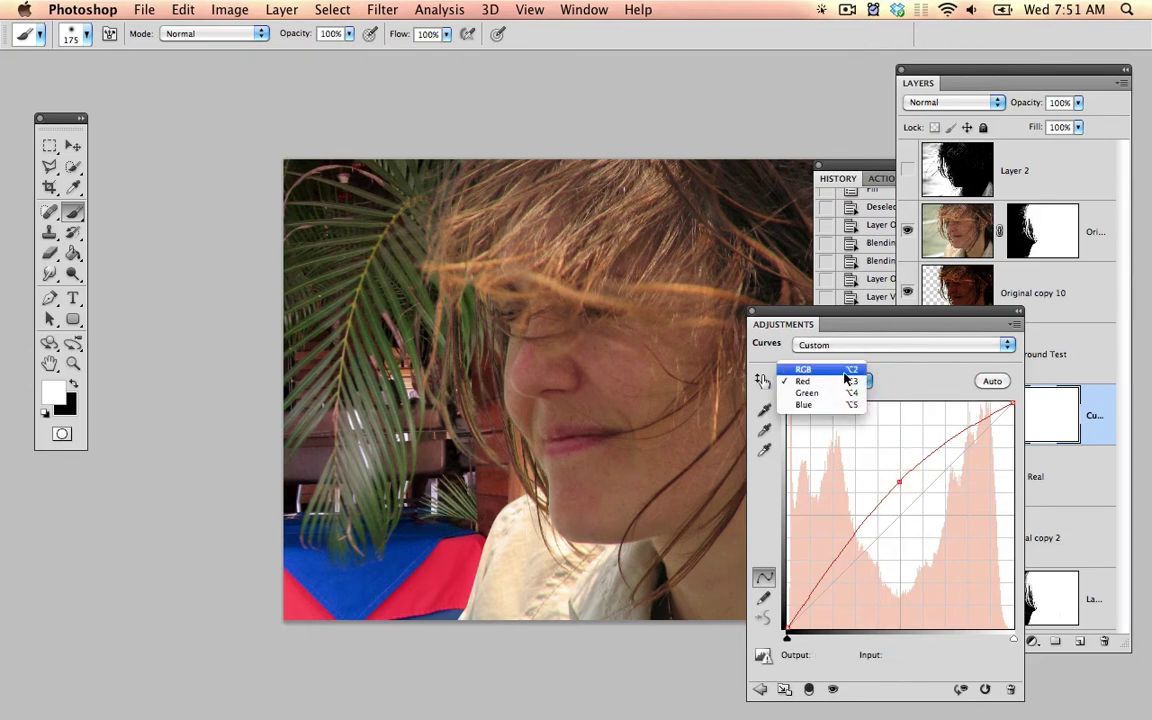
left_click(812, 366)
left_click_drag(900, 530, 902, 518)
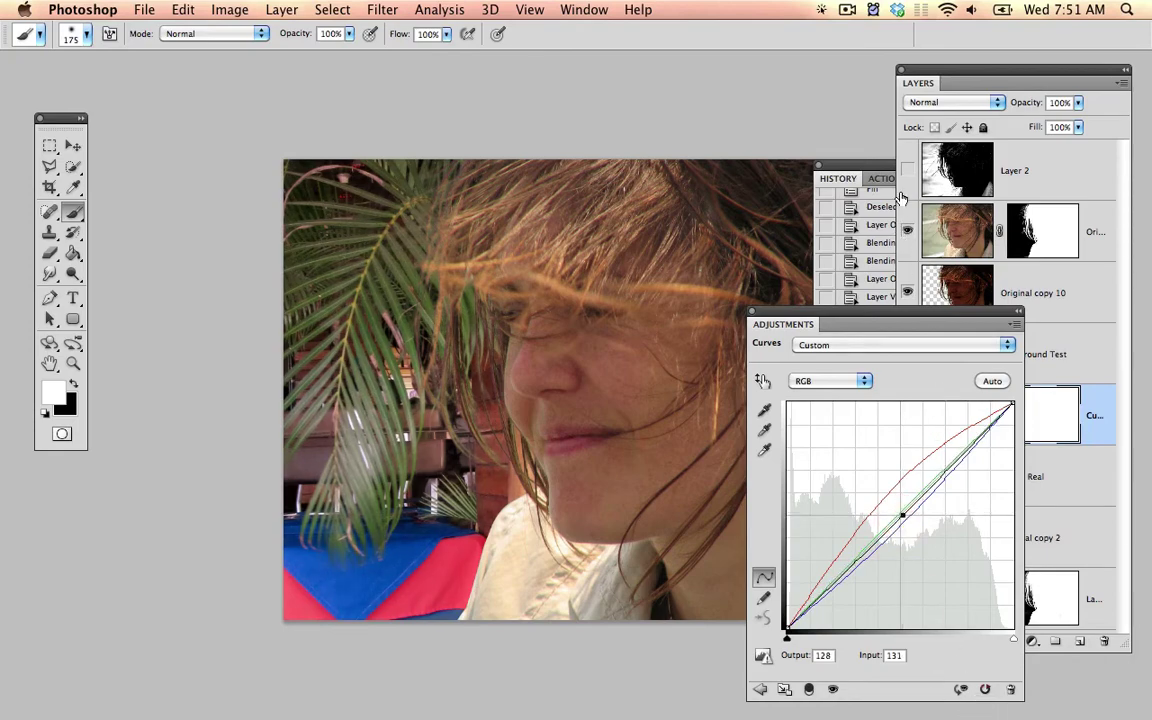
Step: Collapse the Adjustments panel, toggle the Curves layer off and on twice to compare, then close the panel
left_click_drag(952, 316, 270, 354)
double_click(270, 354)
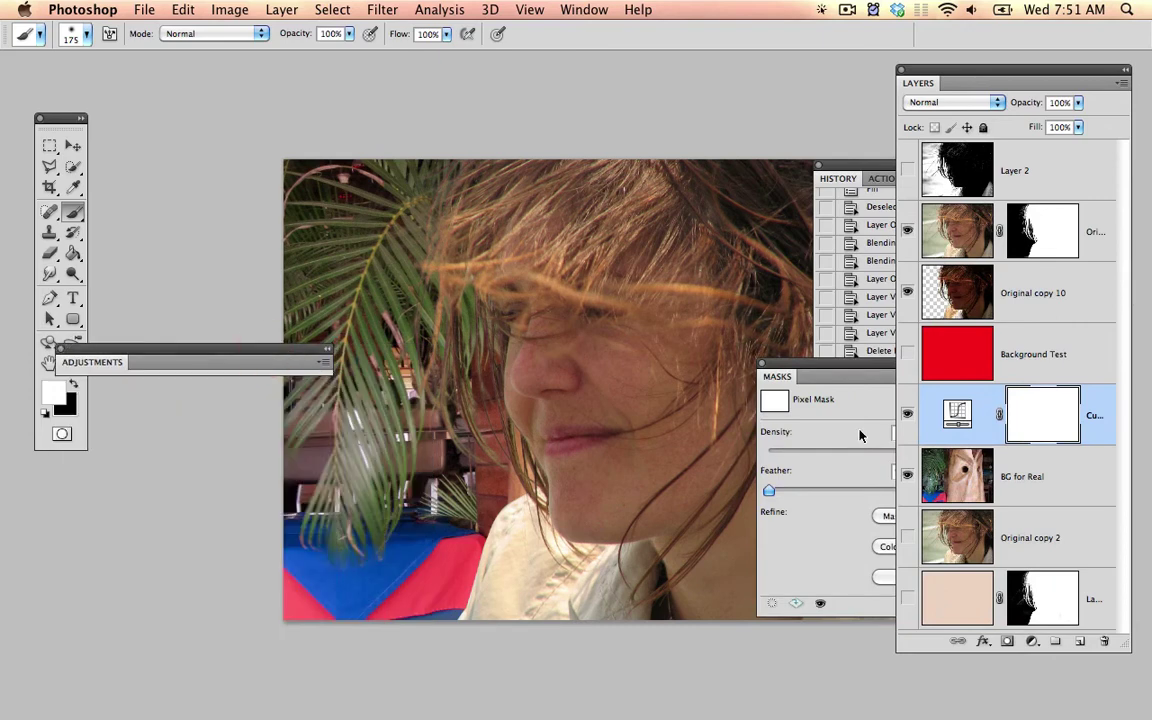
left_click(907, 415)
left_click(907, 415)
left_click(907, 415)
left_click(907, 415)
left_click(61, 349)
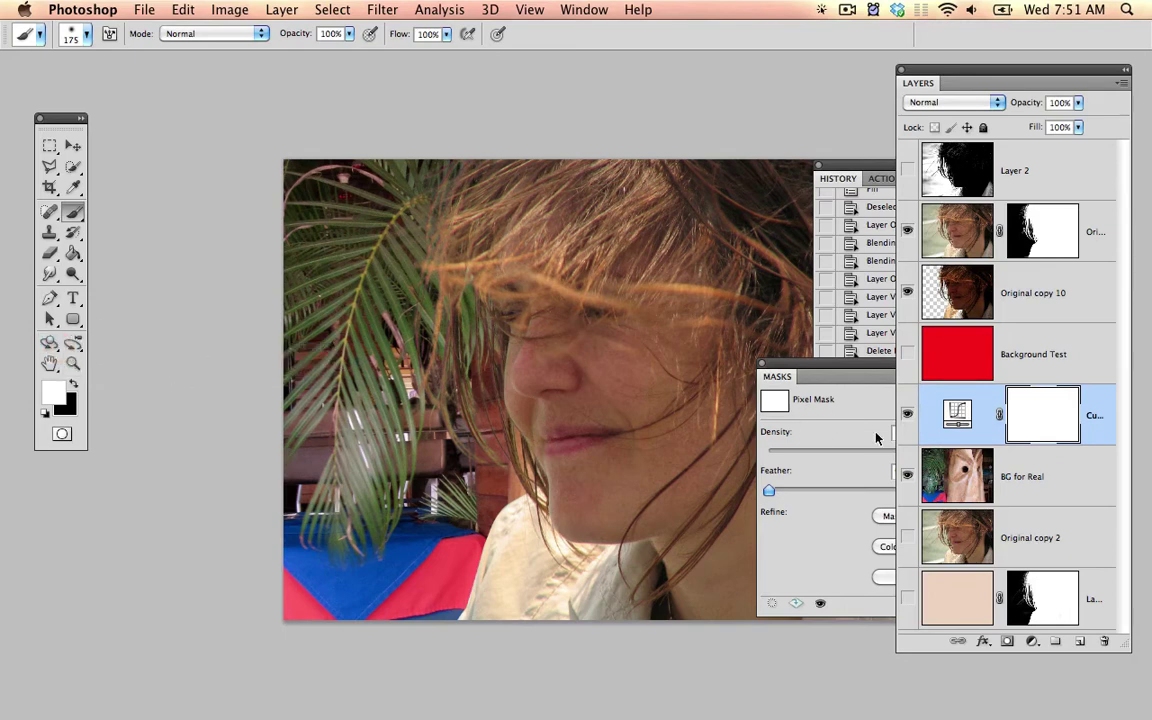
Step: Lower the Curves layer opacity to 65% and hide all panels and tools
left_click_drag(1078, 102, 1100, 360)
left_click(1100, 357)
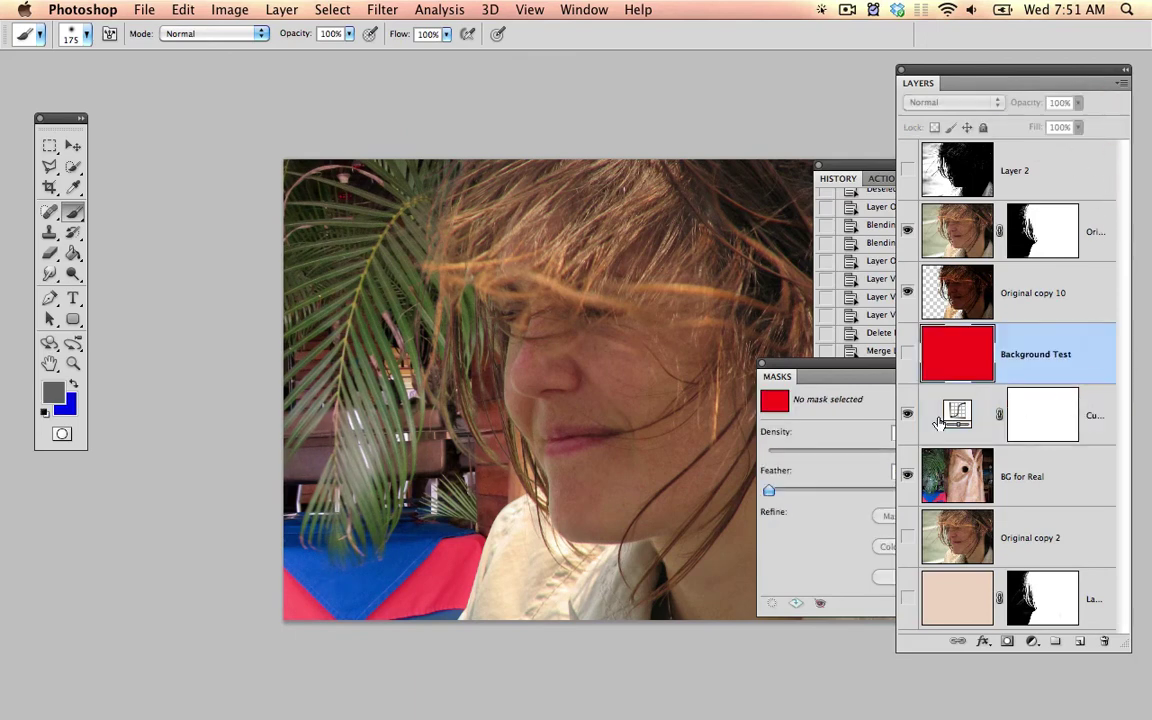
key("space")
left_click_drag(606, 381, 522, 381)
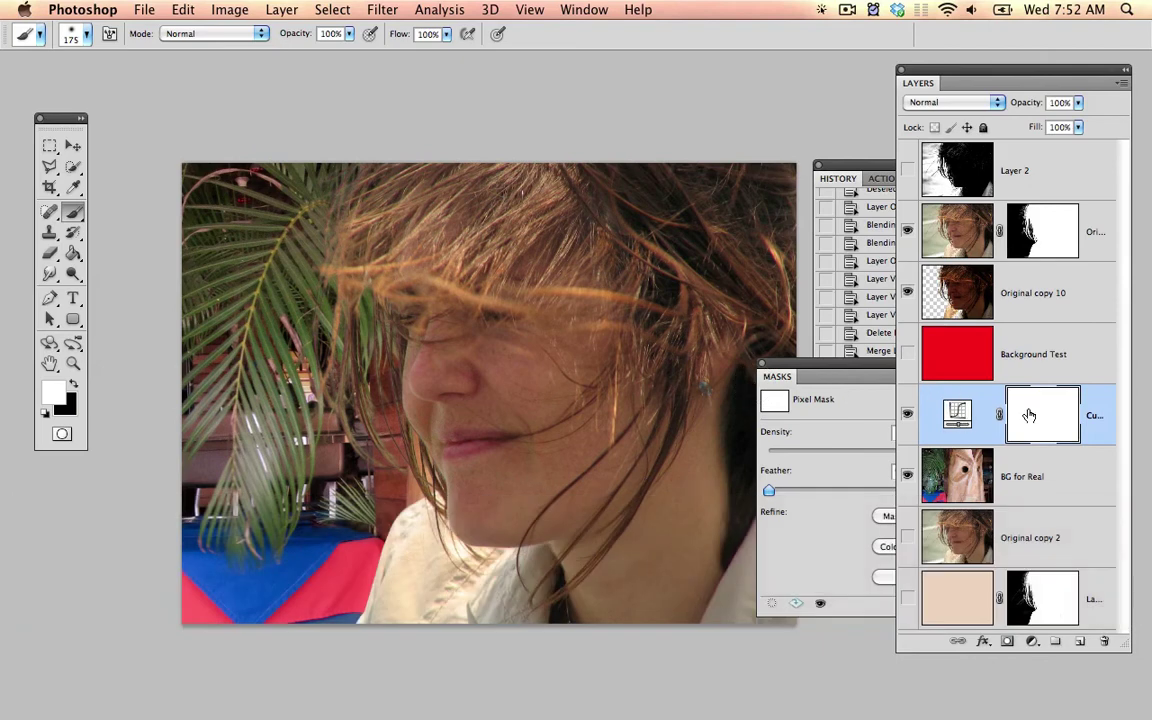
left_click(1089, 410)
left_click_drag(1077, 102, 1052, 124)
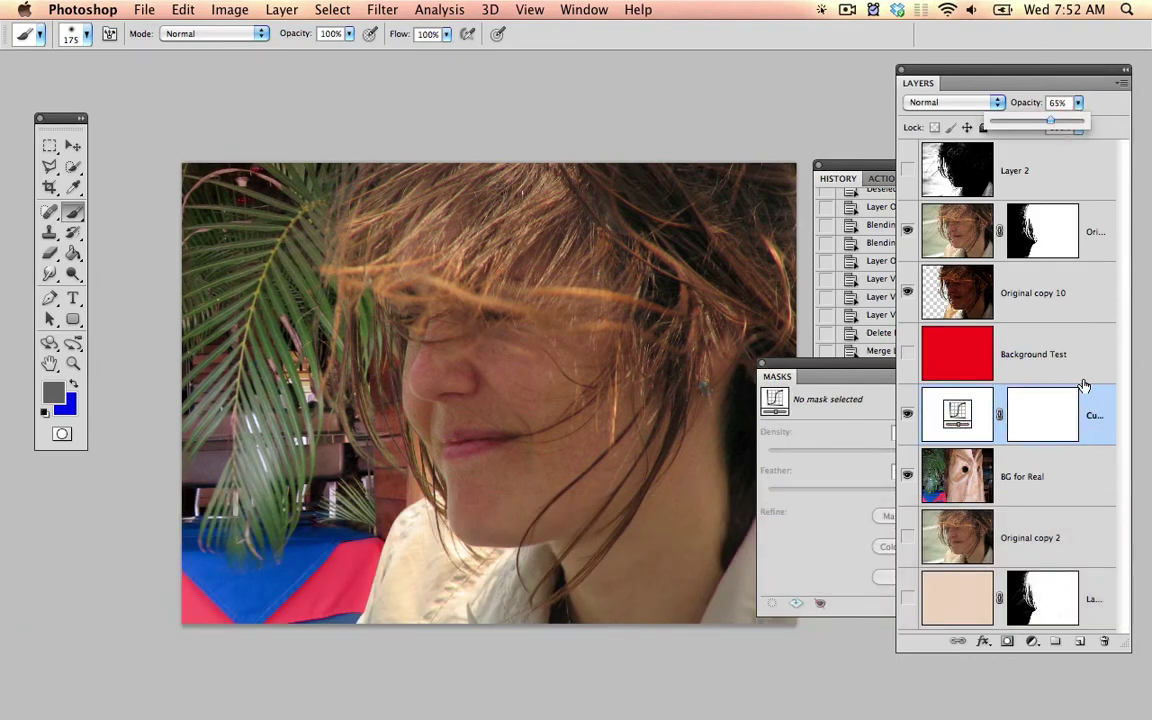
key("space")
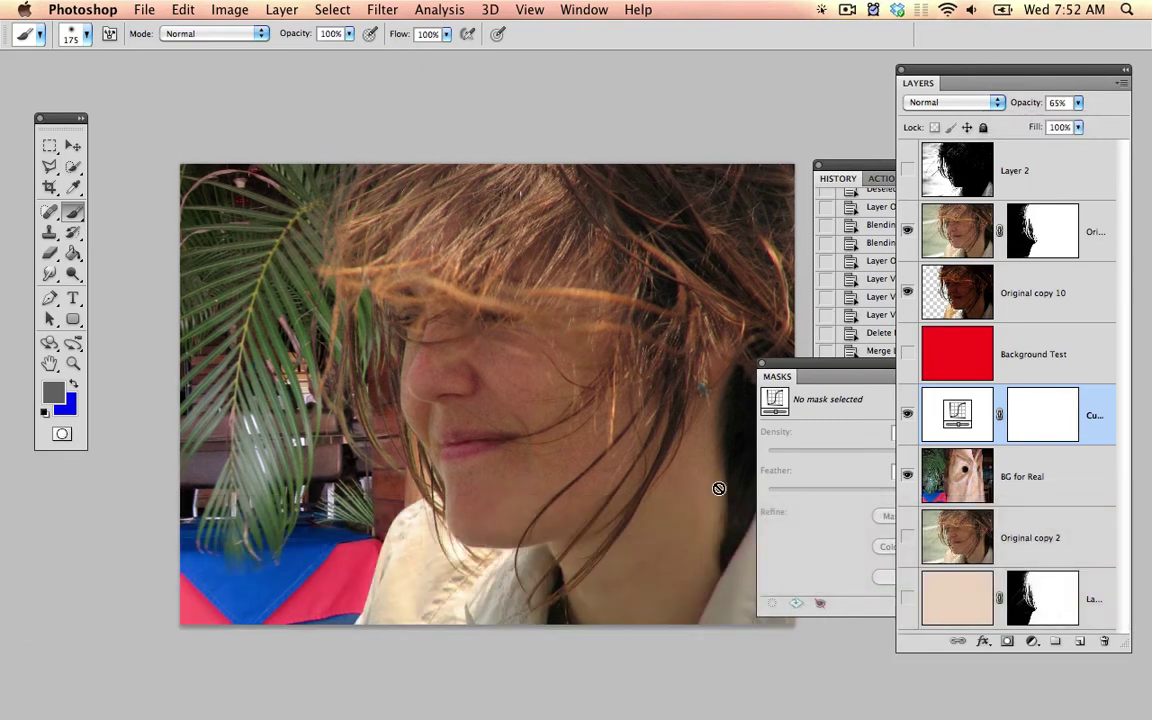
key("Tab")
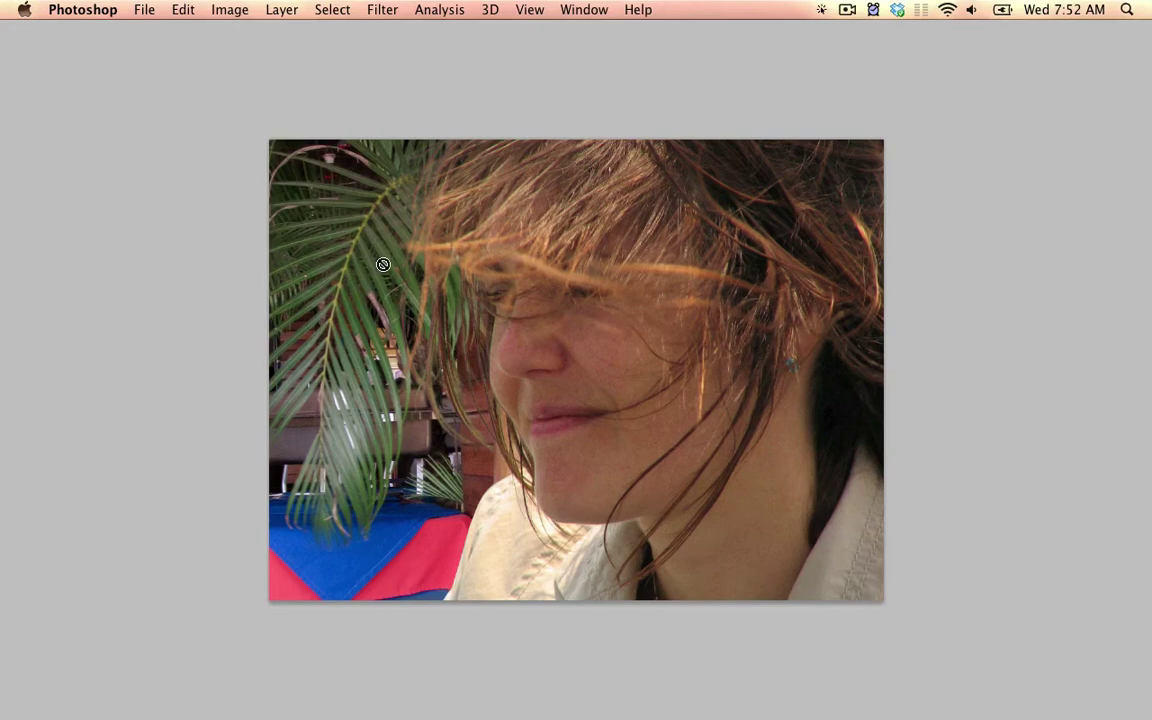
Step: Fit the whole windblown-hair portrait composite on screen with Fit on Screen (Cmd+0)
key("super+0")
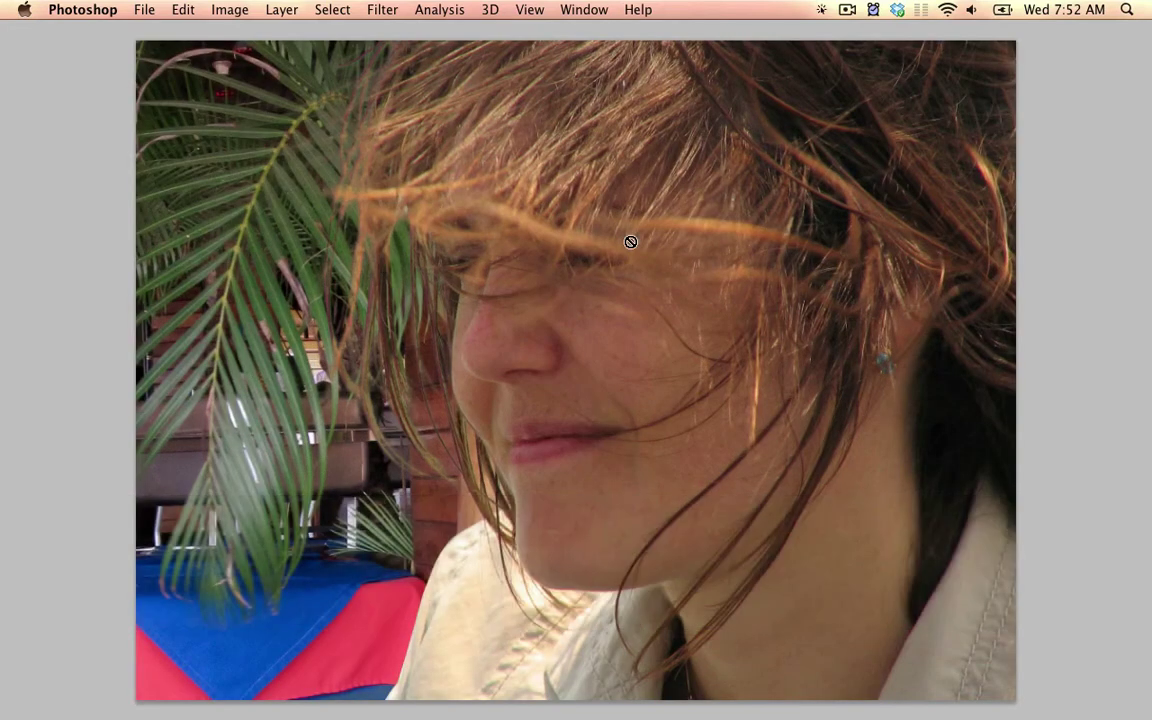